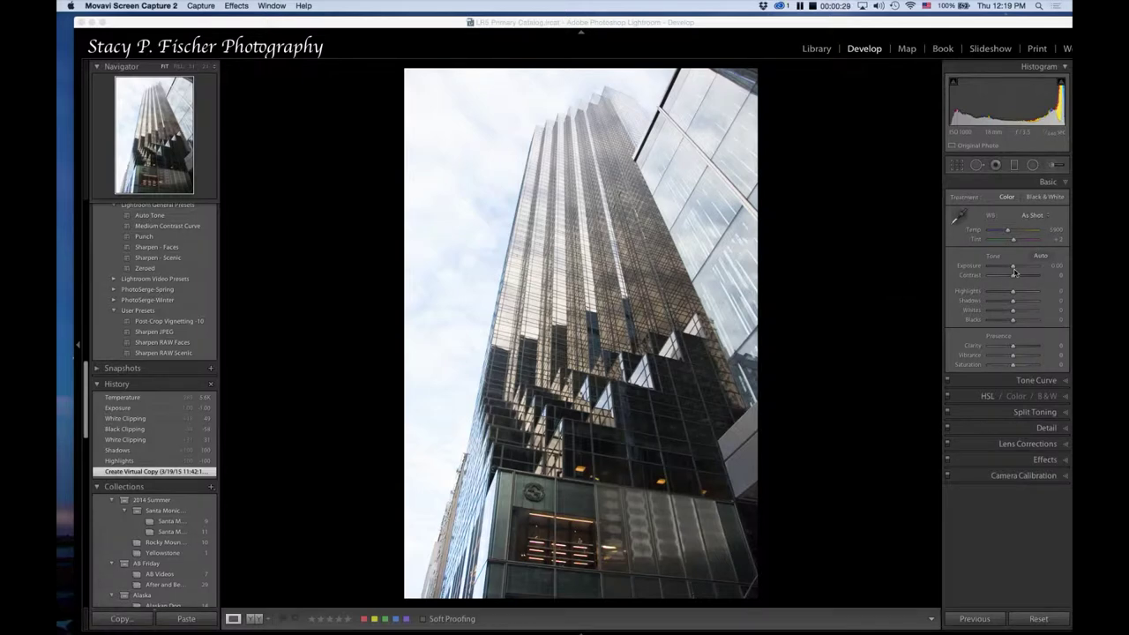
Set Exposure -1.00, Highlights -100, Shadows +100 and Whites +49, checking clipping with Alt.
{"action": "left_click_drag", "start_coordinate": [1013, 269], "coordinate": [1009, 267]}
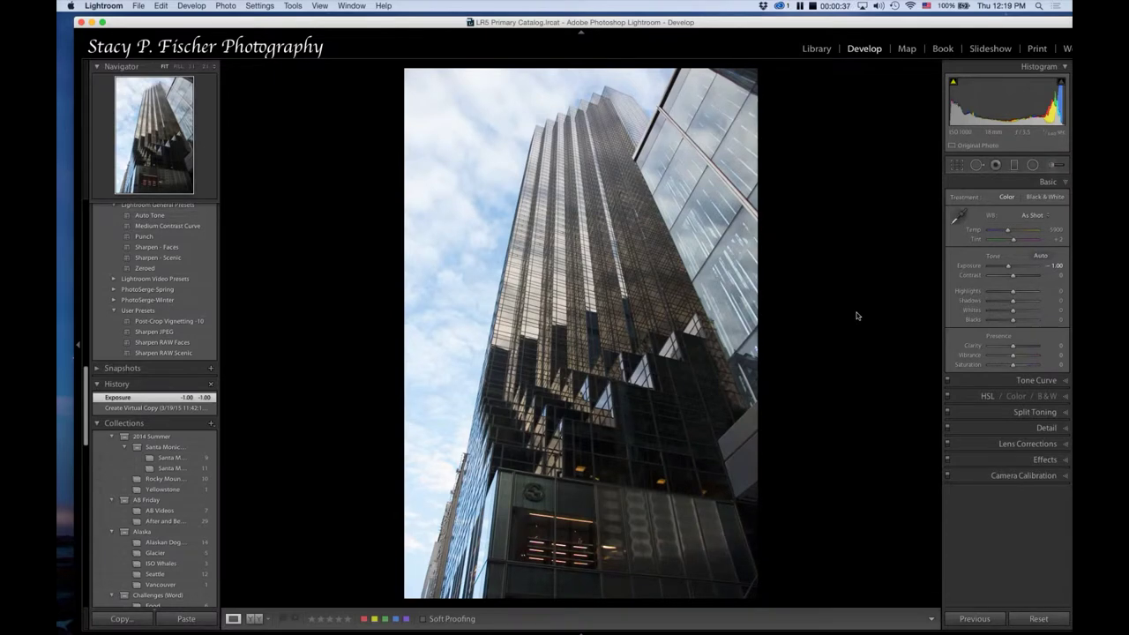
{"action": "left_click_drag", "start_coordinate": [1013, 292], "coordinate": [1025, 313]}
{"action": "key", "text": "alt"}
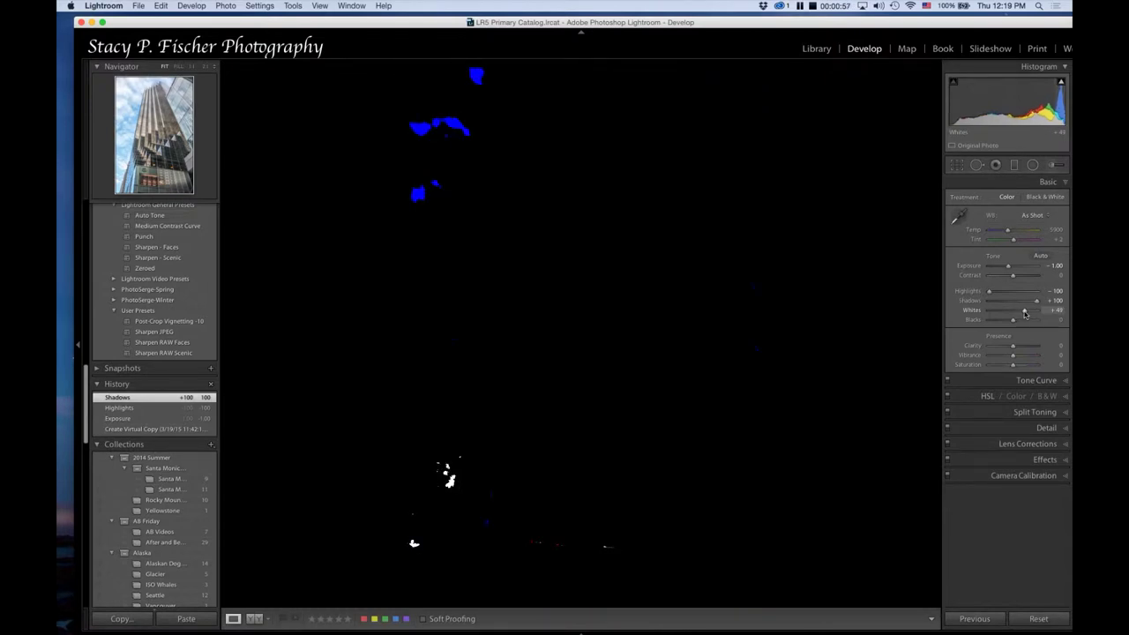
{"action": "left_click_drag", "start_coordinate": [1025, 313], "coordinate": [1002, 321]}
{"action": "key", "text": "alt"}
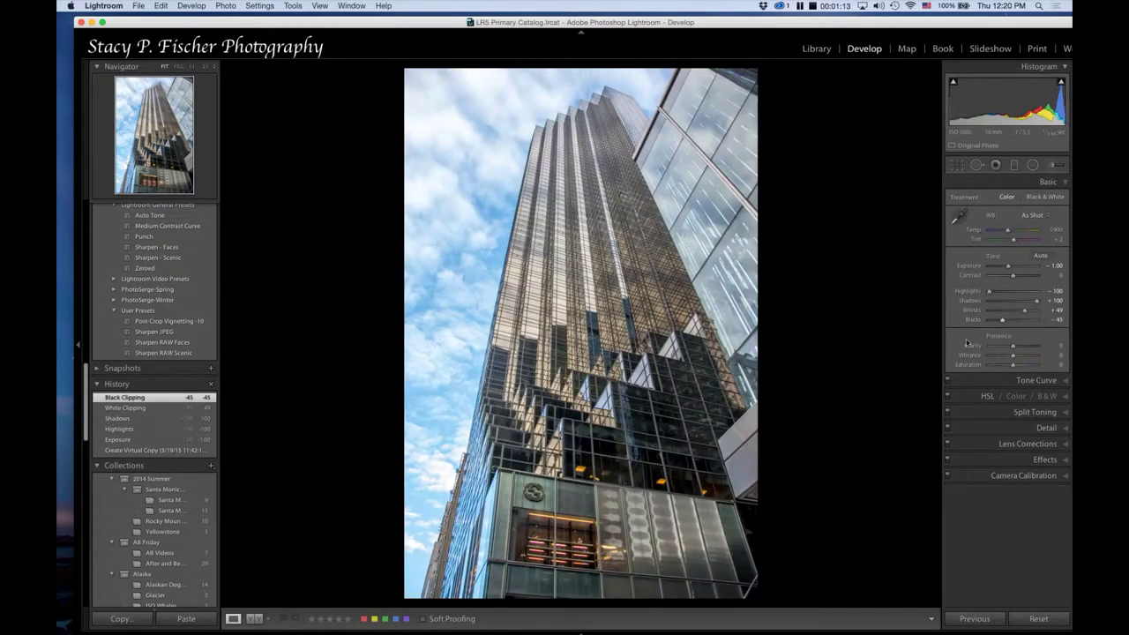
Raise Clarity to +46 and lower Saturation to -16 in the Basic panel.
{"action": "left_click_drag", "start_coordinate": [1012, 351], "coordinate": [1024, 351]}
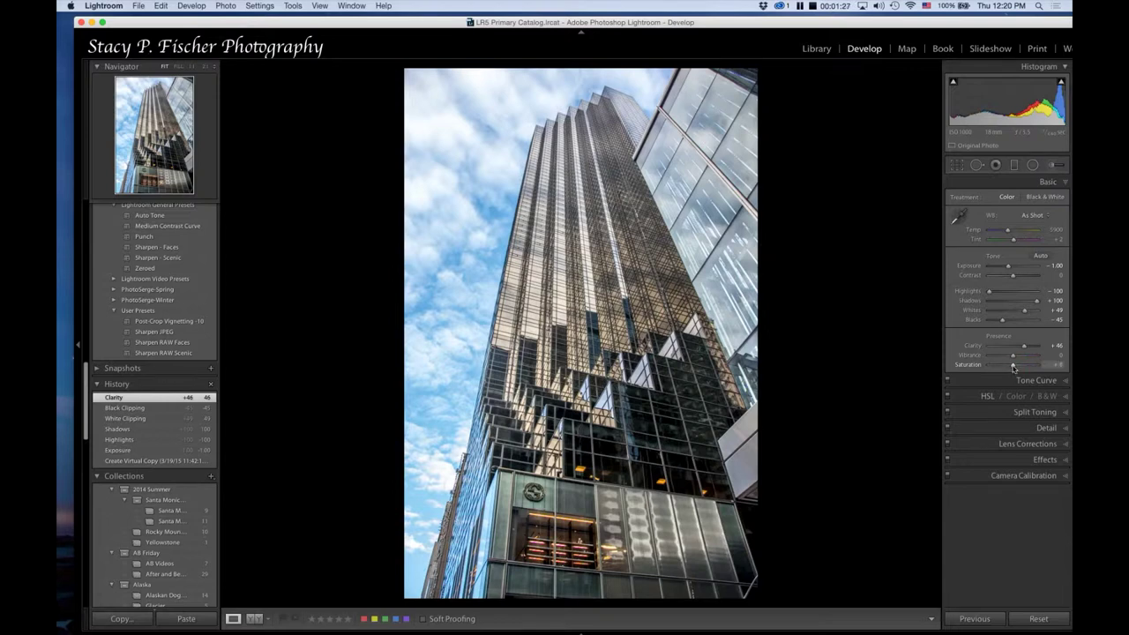
{"action": "left_click_drag", "start_coordinate": [1013, 368], "coordinate": [1010, 367]}
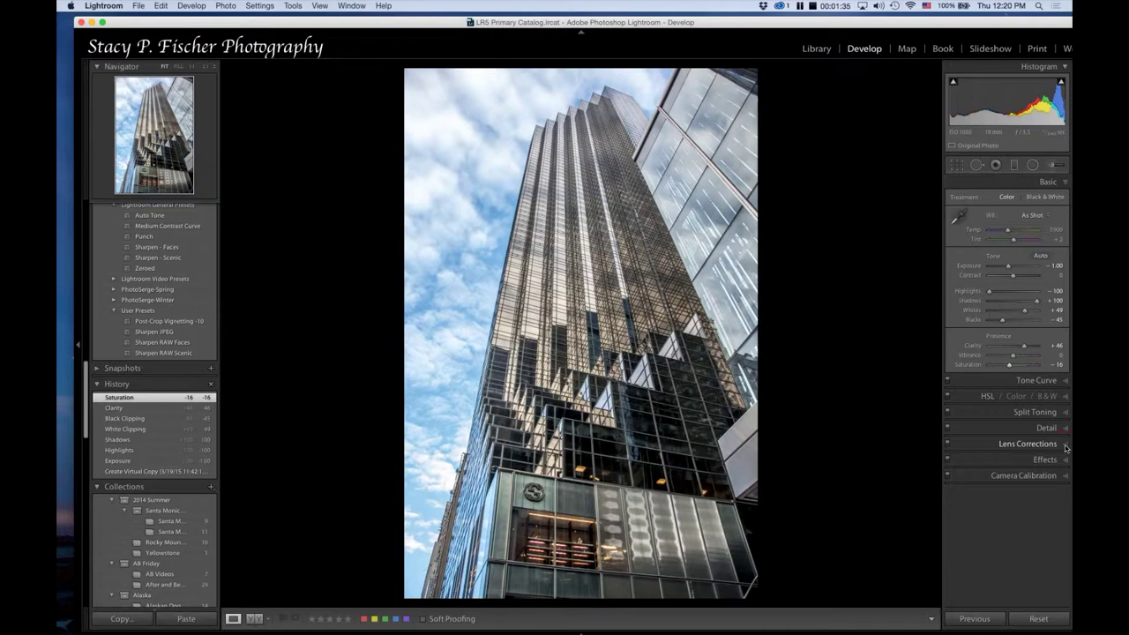
Enable lens profile corrections and chromatic aberration removal, then apply Auto Upright to the skyscraper.
{"action": "left_click", "coordinate": [1066, 448]}
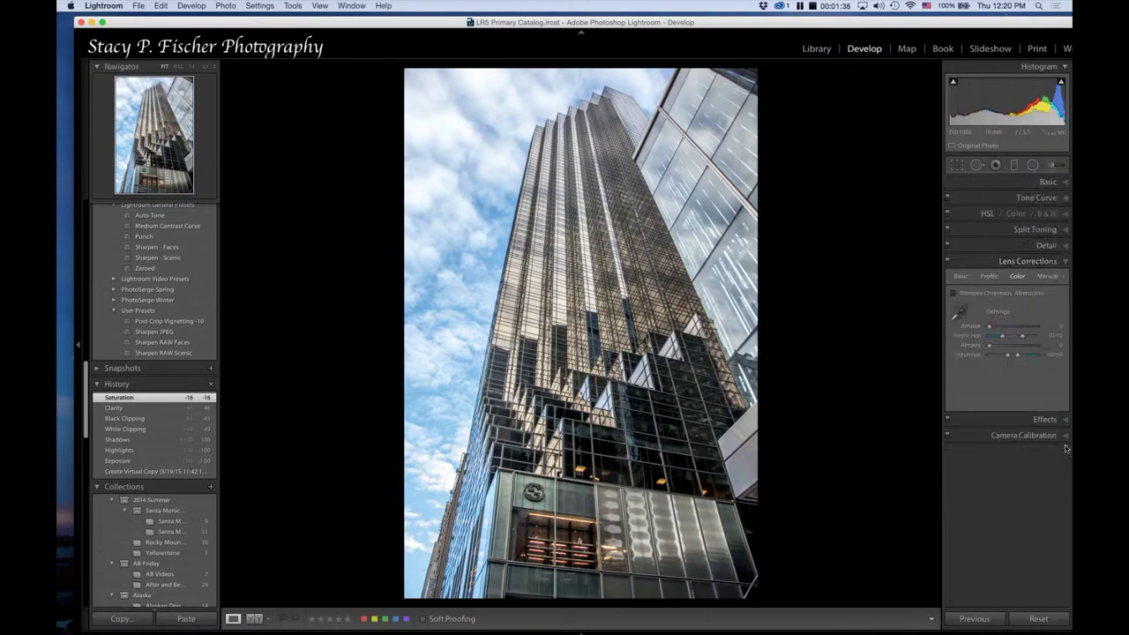
{"action": "left_click", "coordinate": [964, 275]}
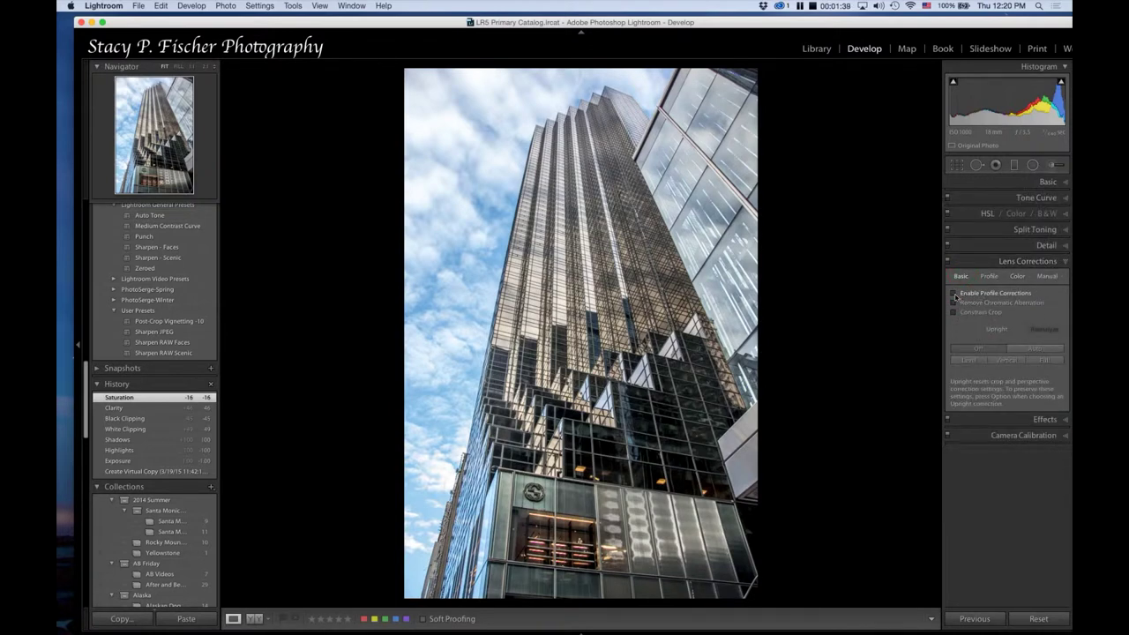
{"action": "left_click", "coordinate": [954, 294]}
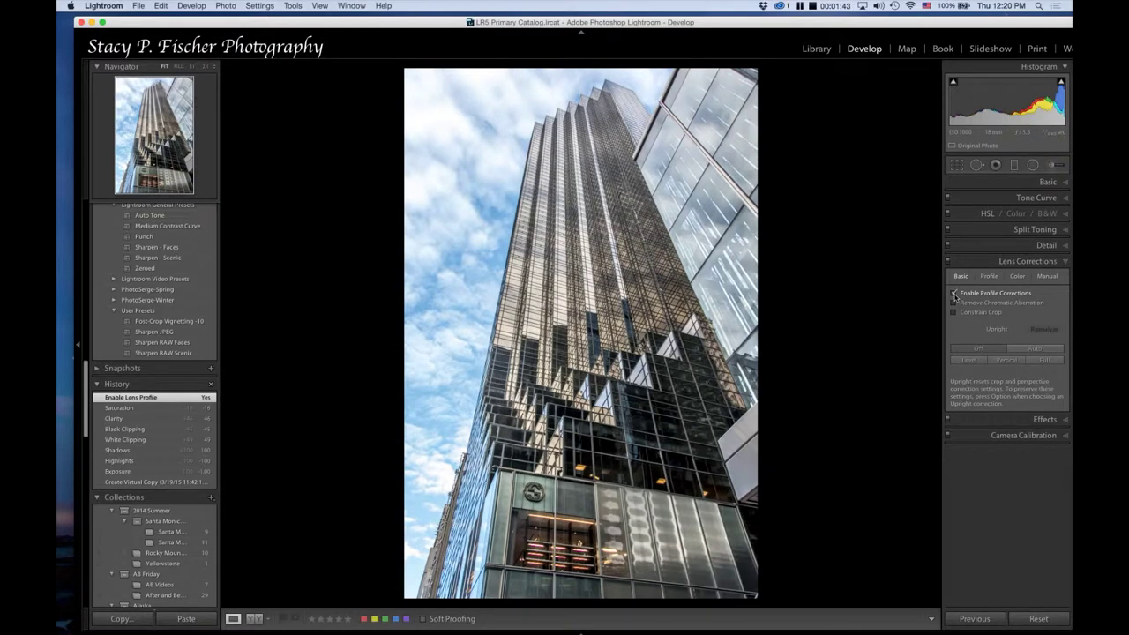
{"action": "left_click", "coordinate": [175, 411]}
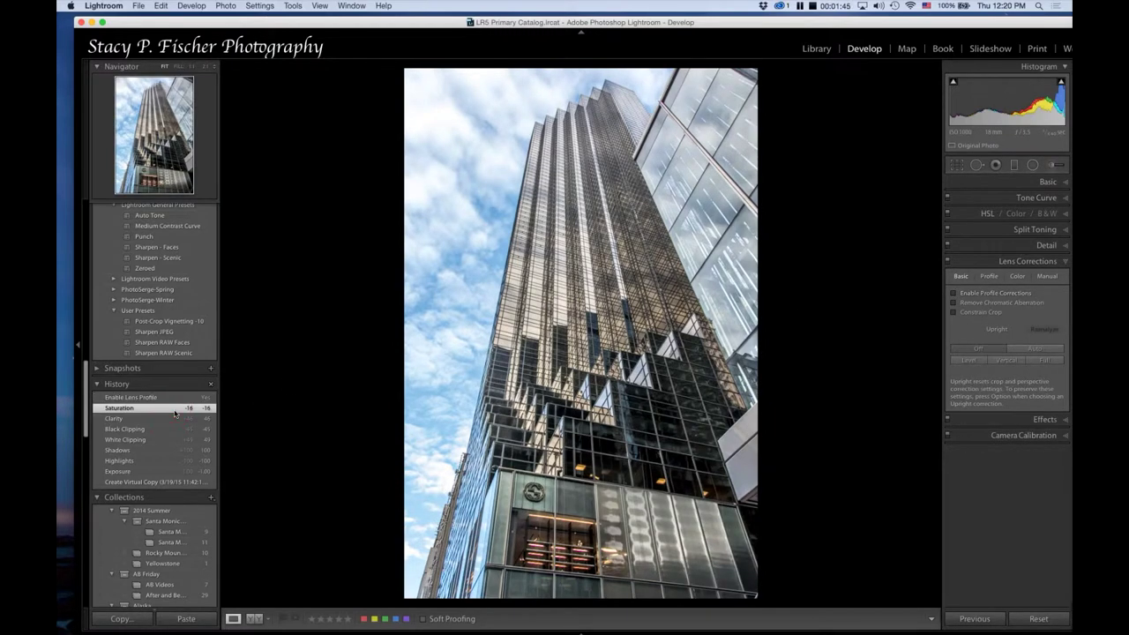
{"action": "left_click", "coordinate": [177, 399]}
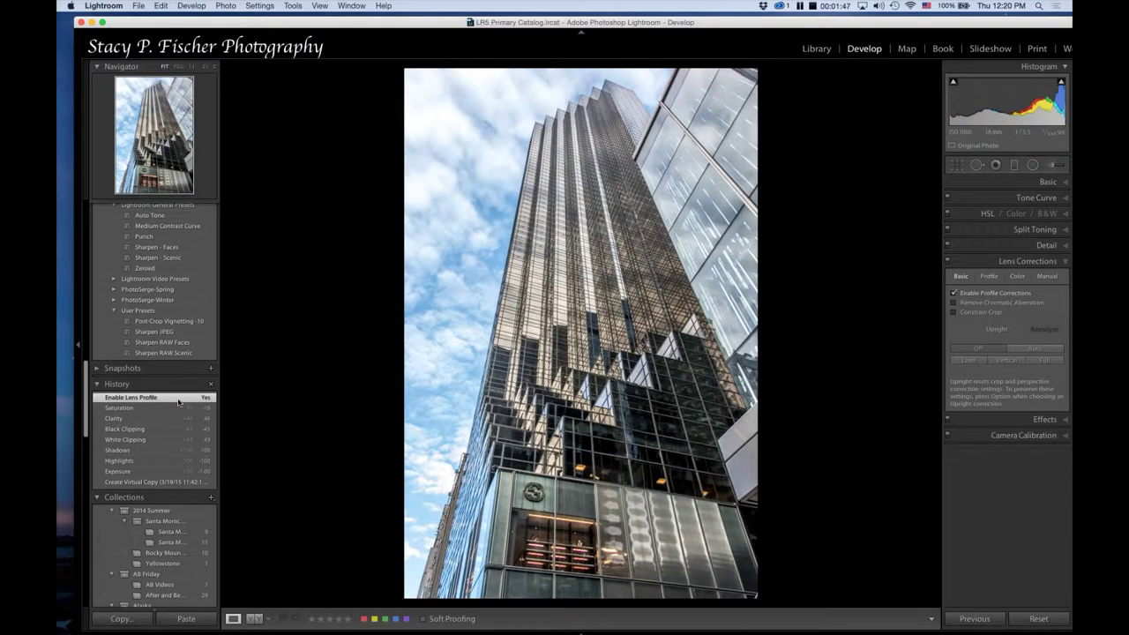
{"action": "left_click", "coordinate": [954, 303]}
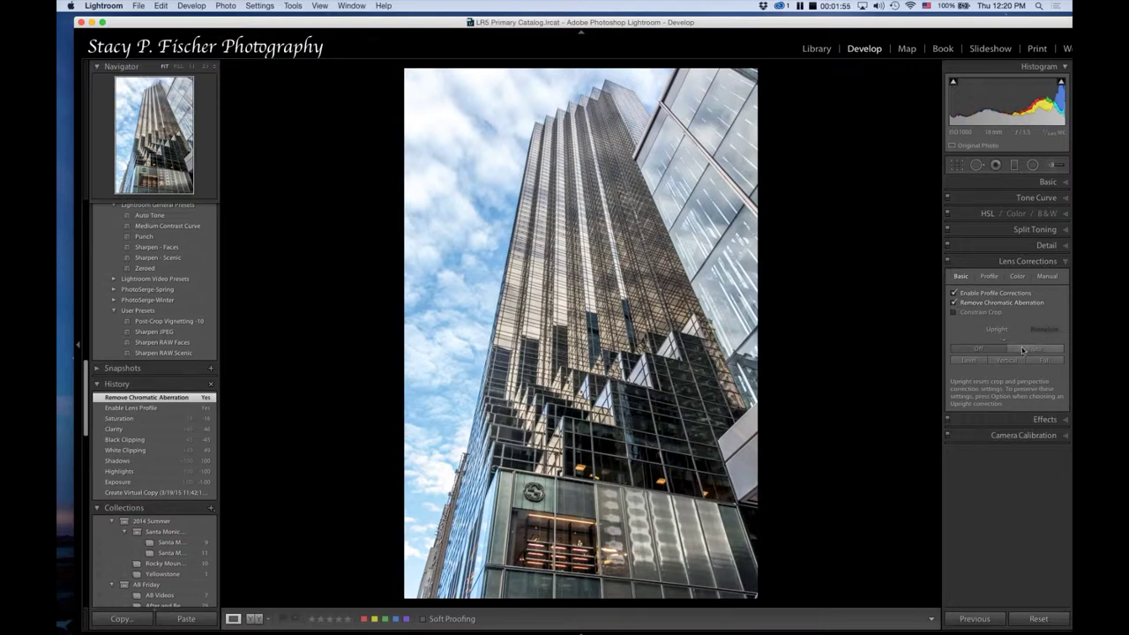
{"action": "left_click", "coordinate": [1028, 350]}
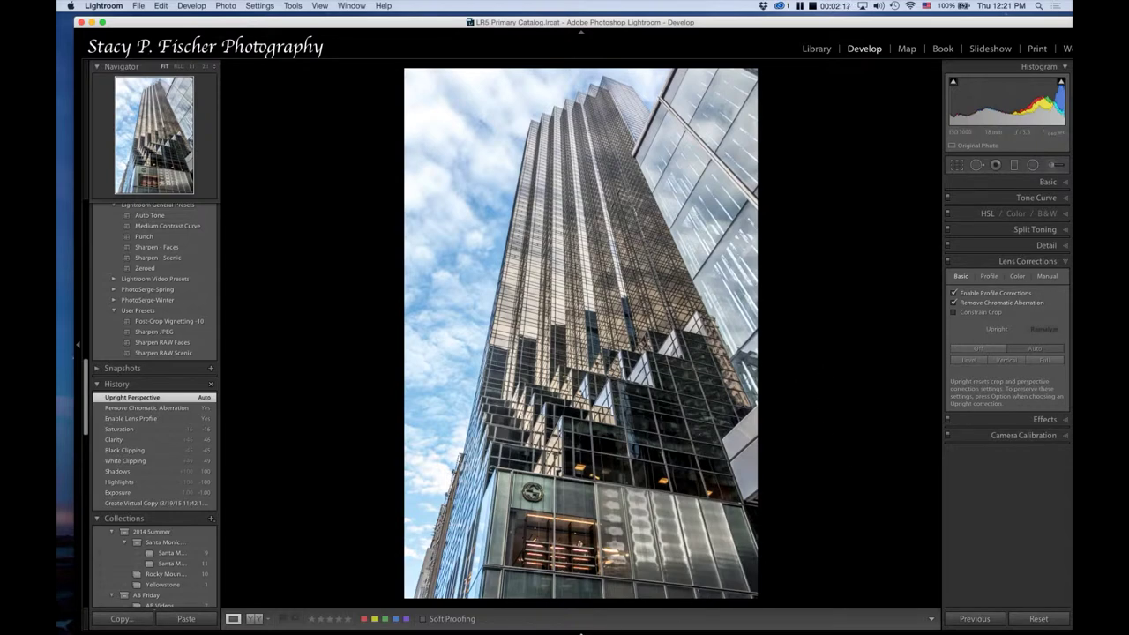
Open a copy of the photo with Lightroom adjustments in Color Efex Pro 4.
{"action": "mouse_move", "coordinate": [581, 632]}
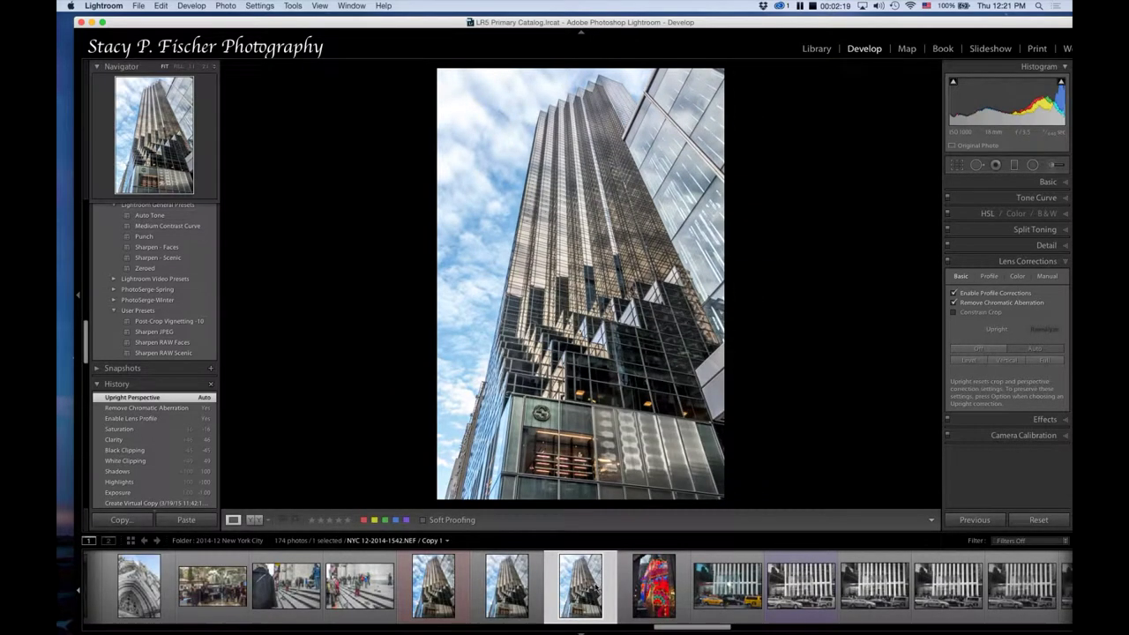
{"action": "right_click", "coordinate": [594, 584]}
{"action": "mouse_move", "coordinate": [639, 412]}
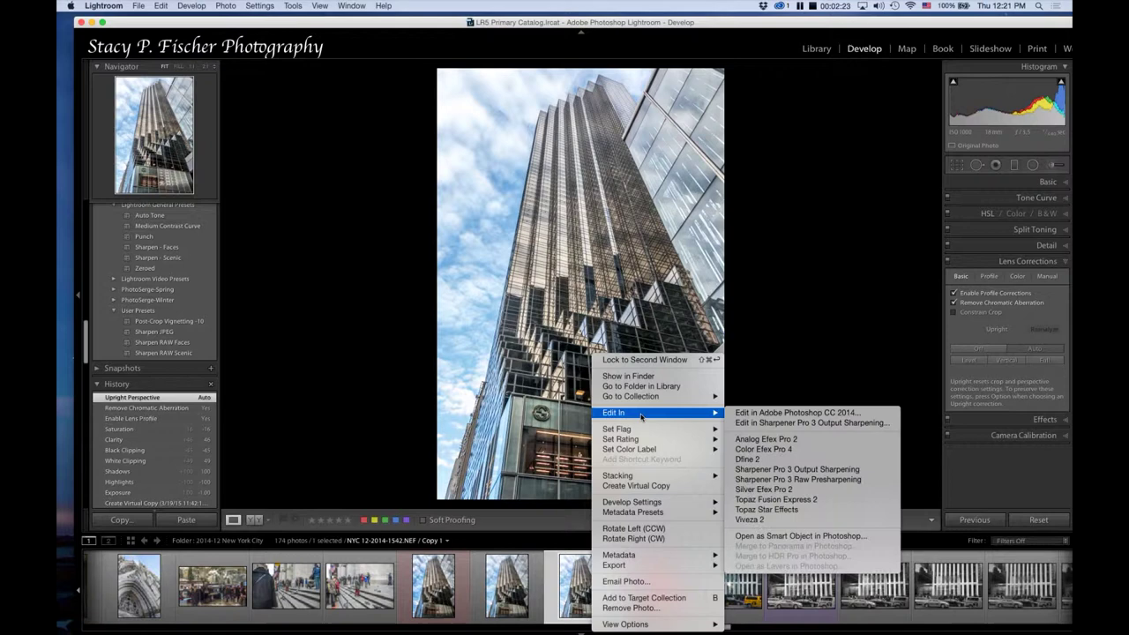
{"action": "left_click", "coordinate": [791, 450]}
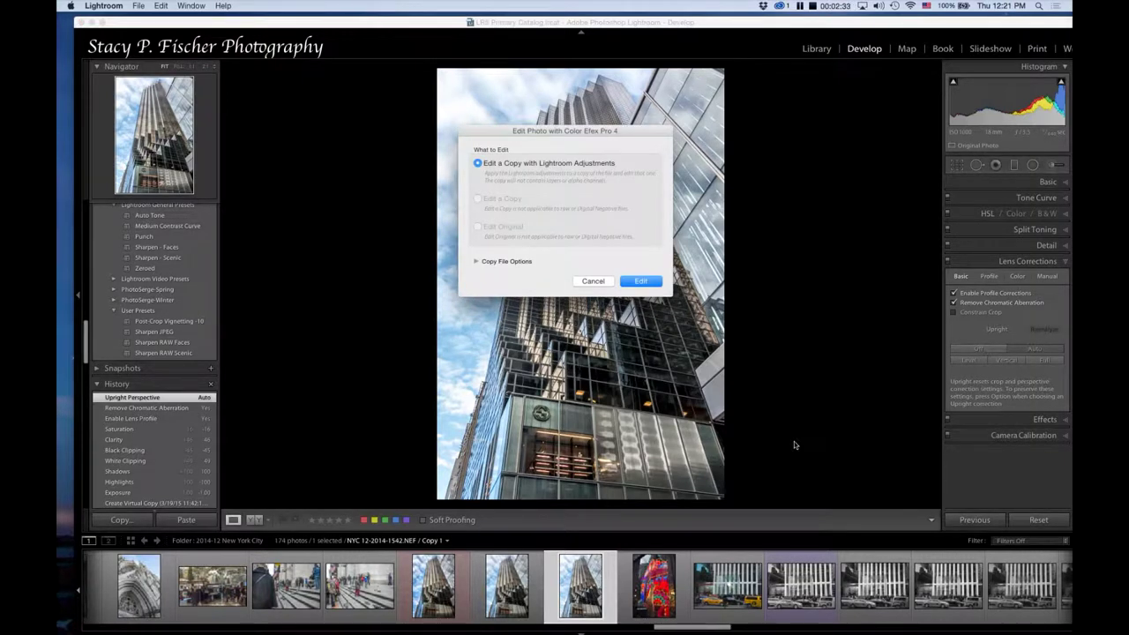
{"action": "left_click", "coordinate": [653, 286]}
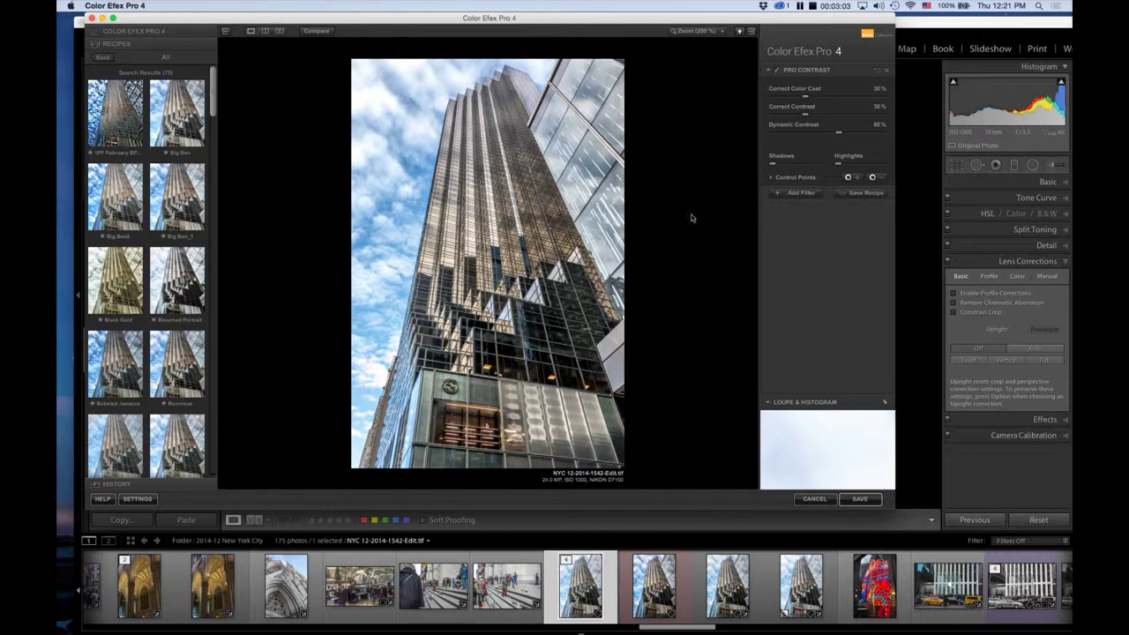
Remove the previously loaded filter and bring up the Pro Contrast presets from the full filter list.
{"action": "left_click", "coordinate": [887, 70]}
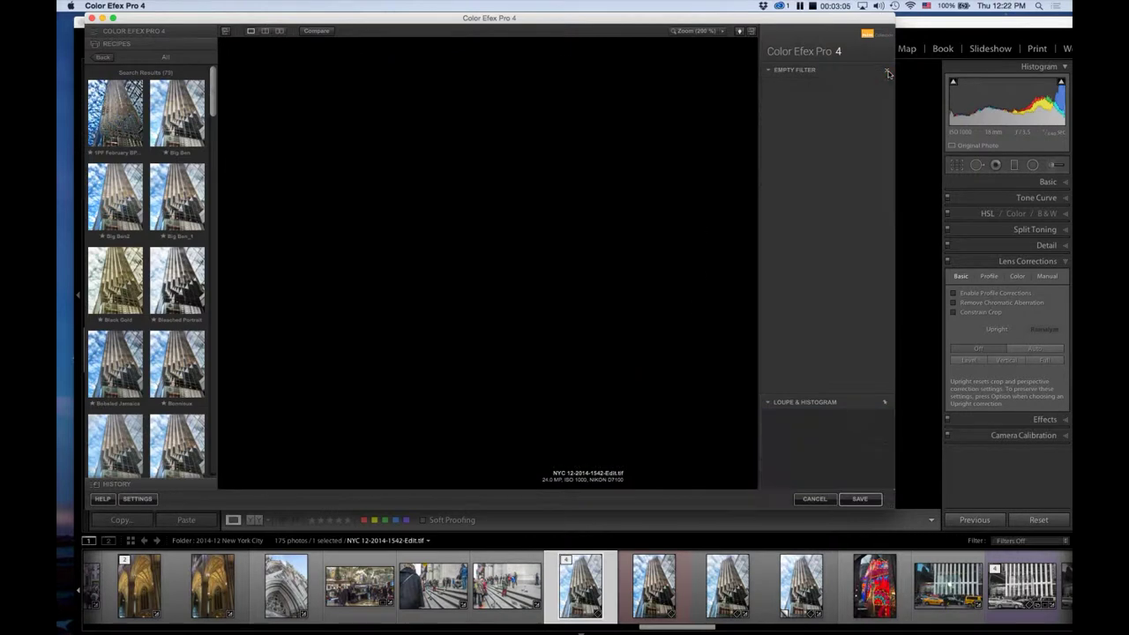
{"action": "left_click", "coordinate": [104, 59]}
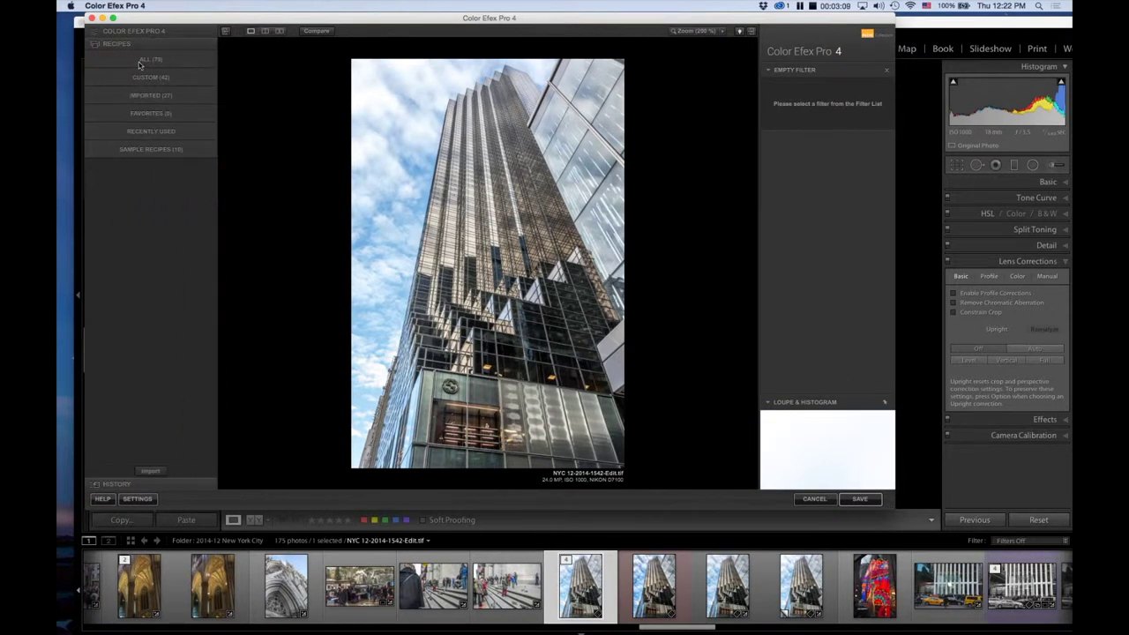
{"action": "left_click", "coordinate": [120, 35]}
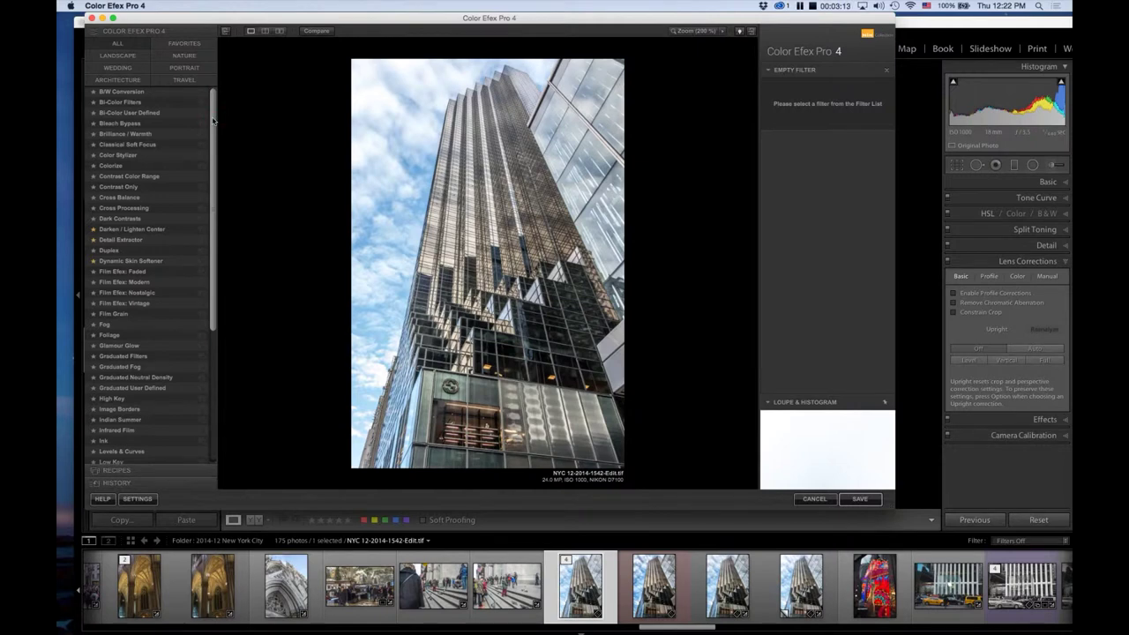
{"action": "left_click_drag", "start_coordinate": [213, 121], "coordinate": [216, 239]}
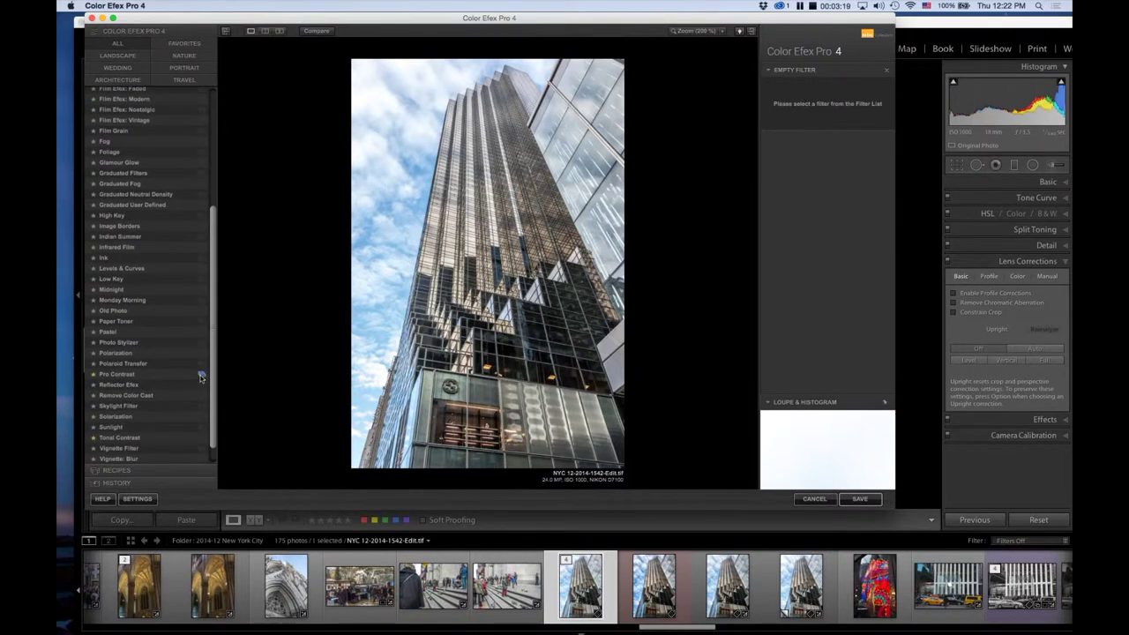
{"action": "left_click", "coordinate": [201, 376]}
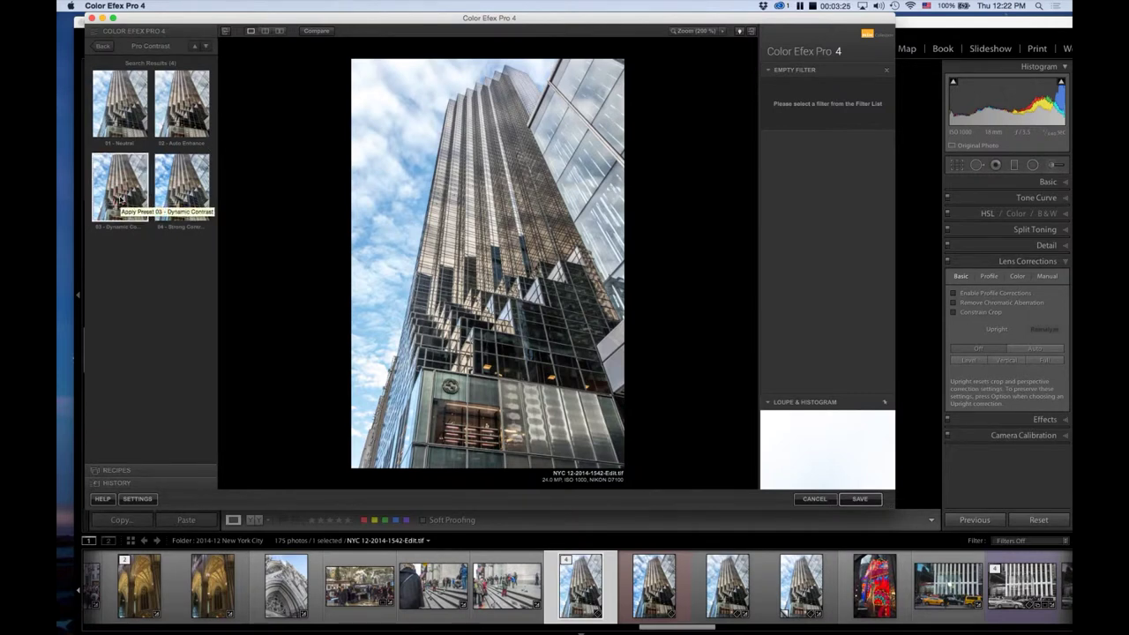
Apply the 03 - Dynamic Contrast preset, toggling Pro Contrast off and on to compare.
{"action": "left_click", "coordinate": [121, 201]}
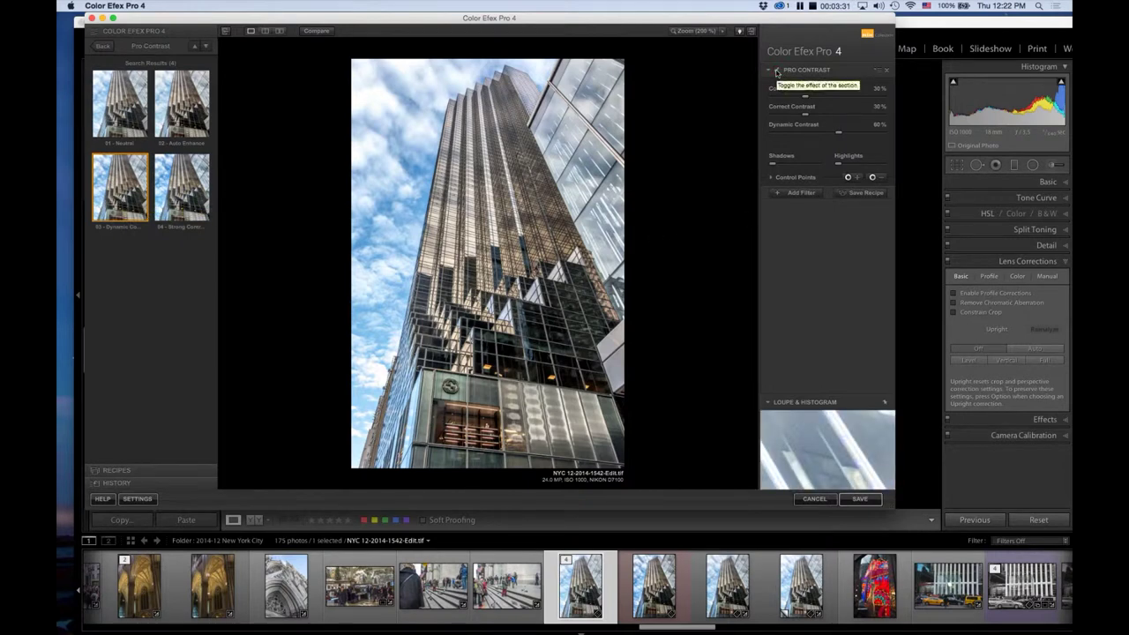
{"action": "left_click", "coordinate": [777, 70]}
{"action": "left_click", "coordinate": [778, 71]}
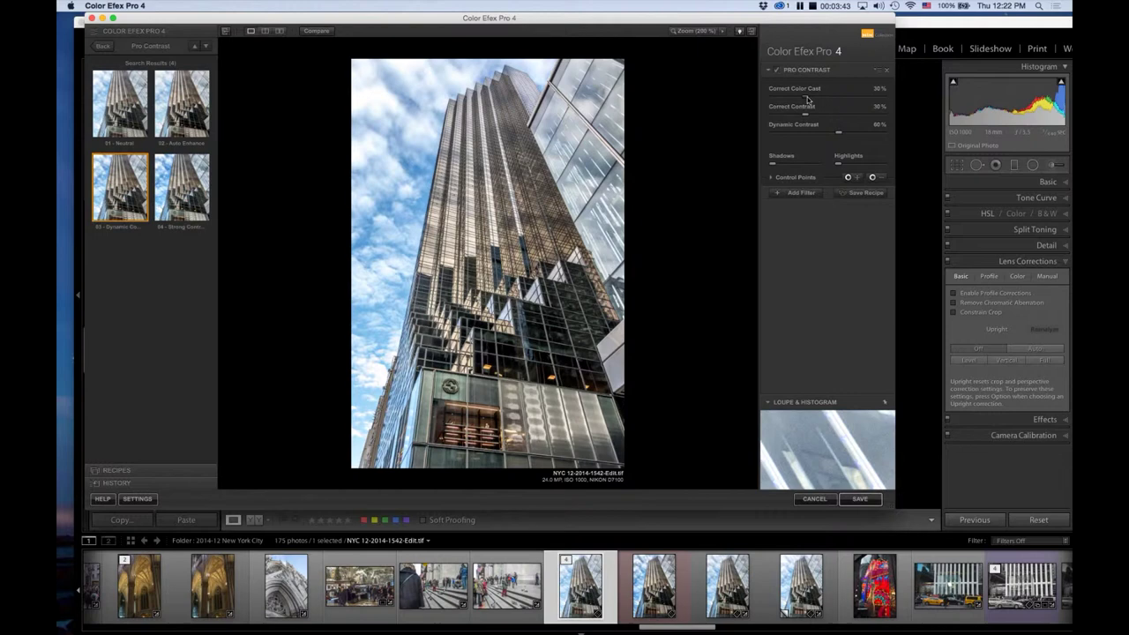
Add Darken / Lighten Center with its Default preset below Pro Contrast, then switch it off to compare.
{"action": "left_click", "coordinate": [803, 196]}
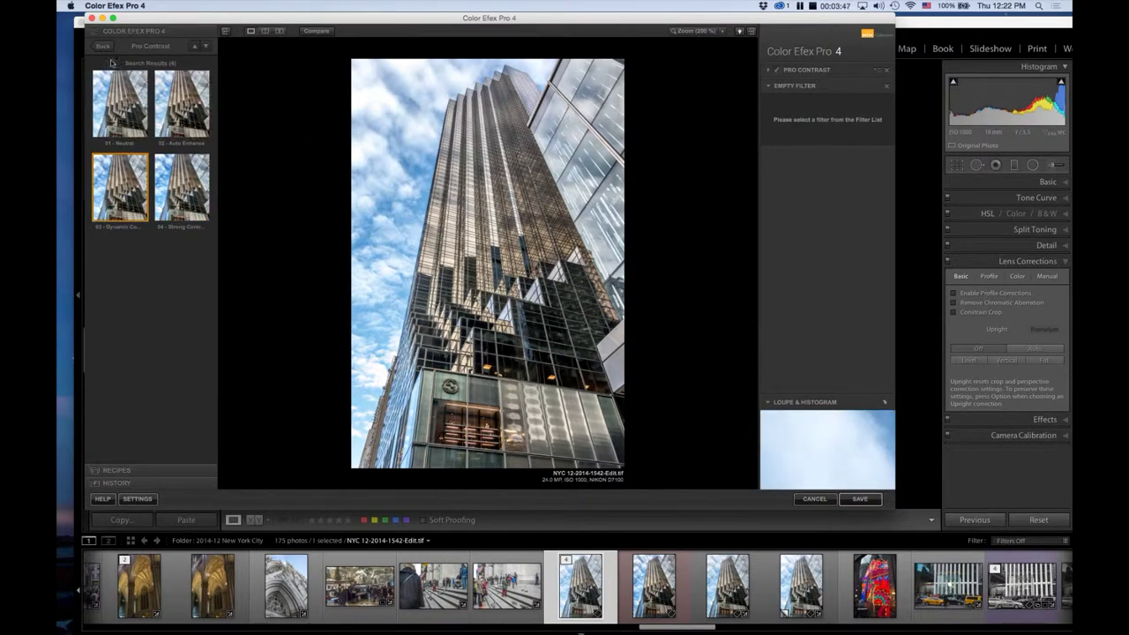
{"action": "left_click", "coordinate": [103, 46]}
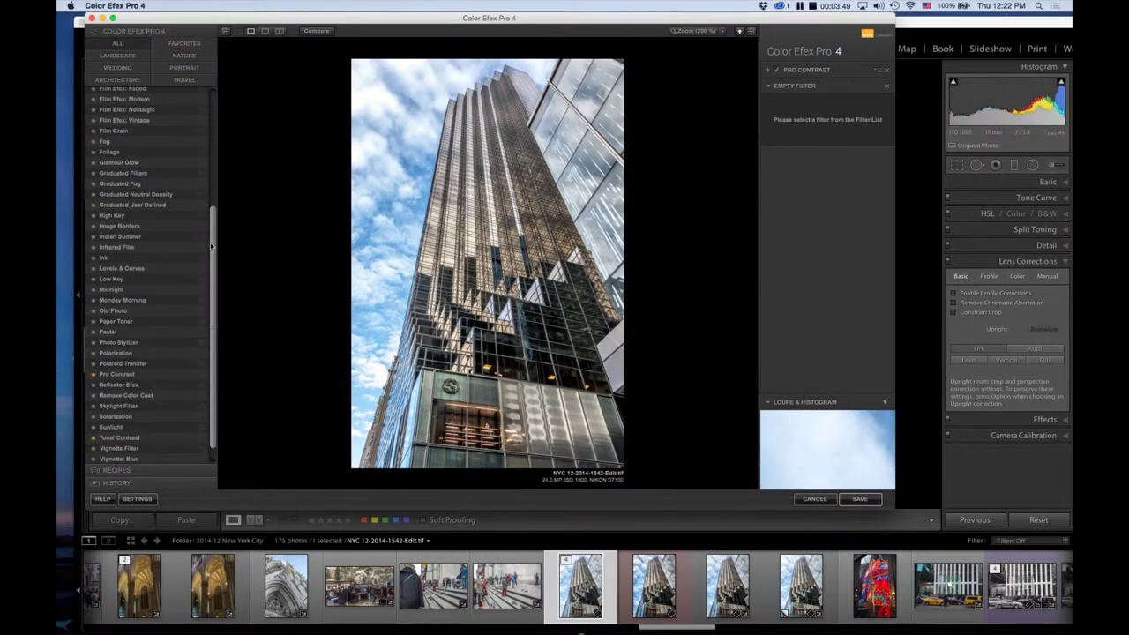
{"action": "left_click_drag", "start_coordinate": [214, 244], "coordinate": [215, 180]}
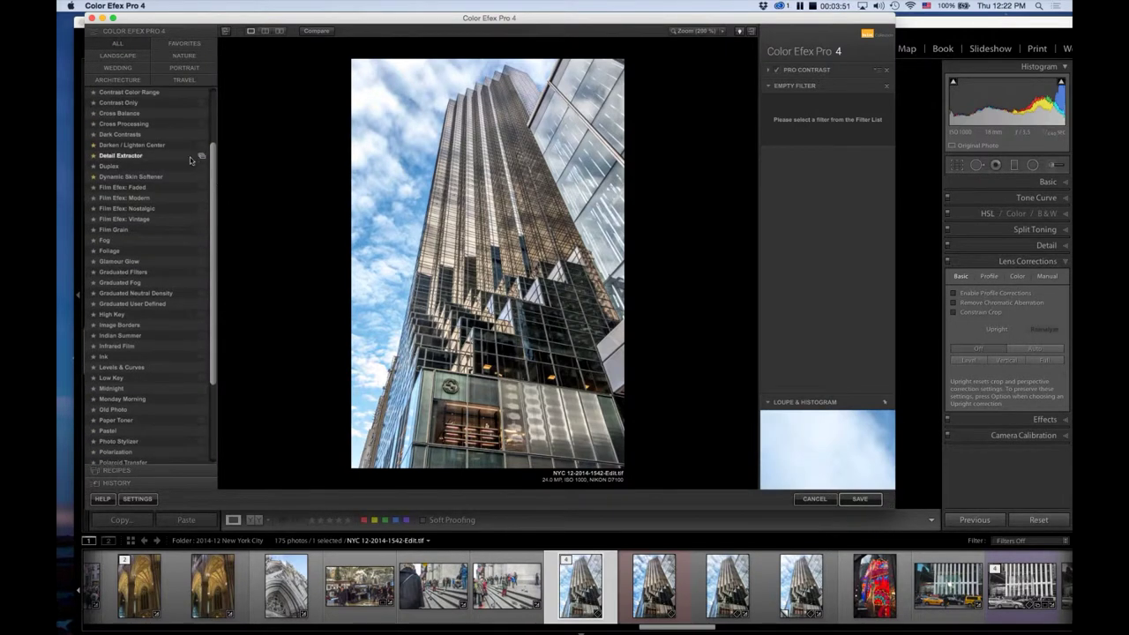
{"action": "left_click", "coordinate": [202, 148]}
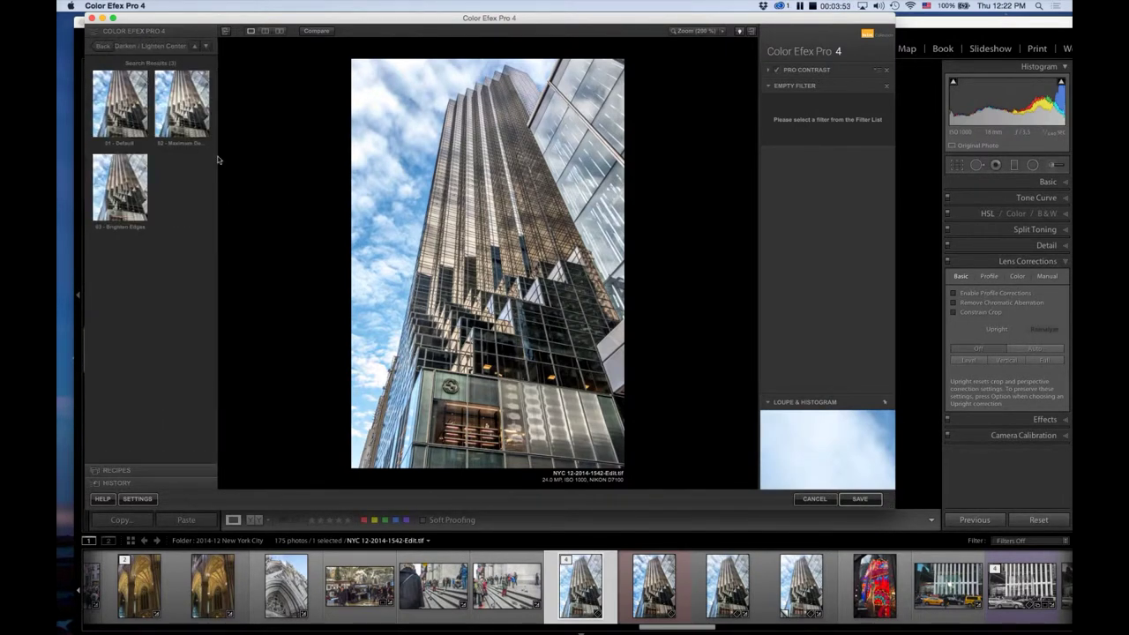
{"action": "left_click", "coordinate": [120, 106]}
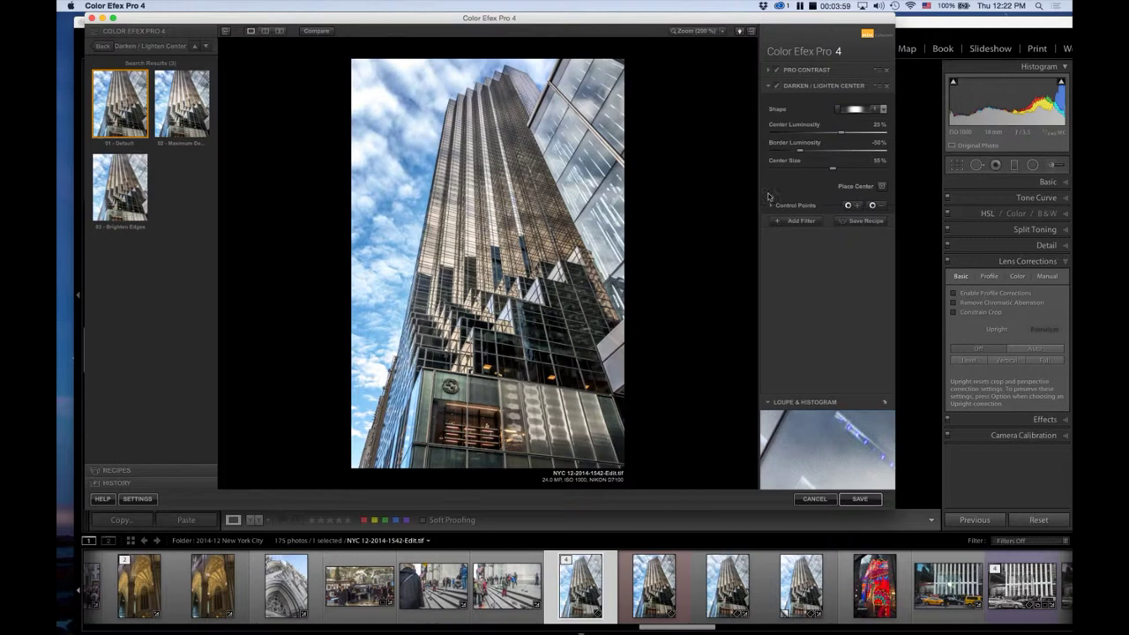
{"action": "left_click", "coordinate": [779, 86]}
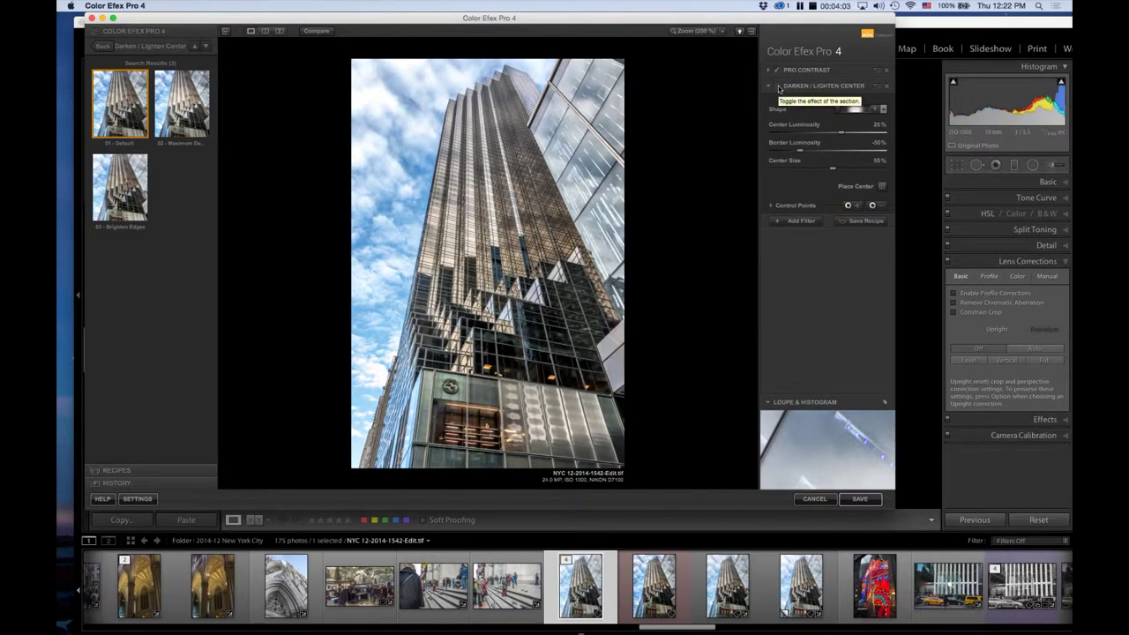
Re-enable Darken / Lighten Center and place its light centre on the upper tower.
{"action": "left_click", "coordinate": [779, 87]}
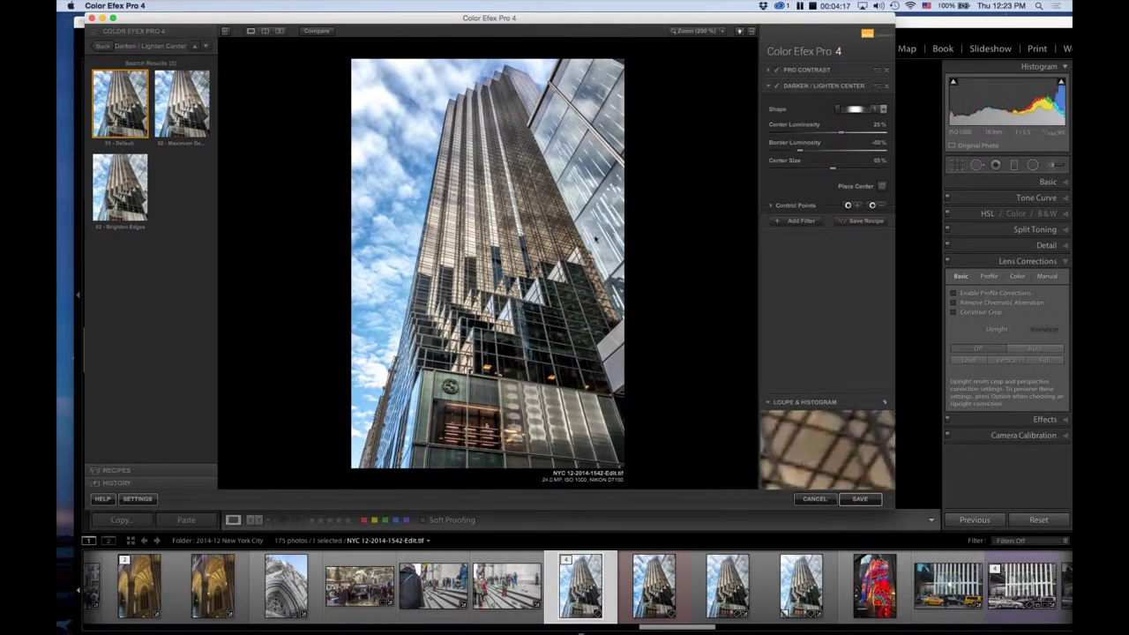
{"action": "left_click", "coordinate": [881, 187]}
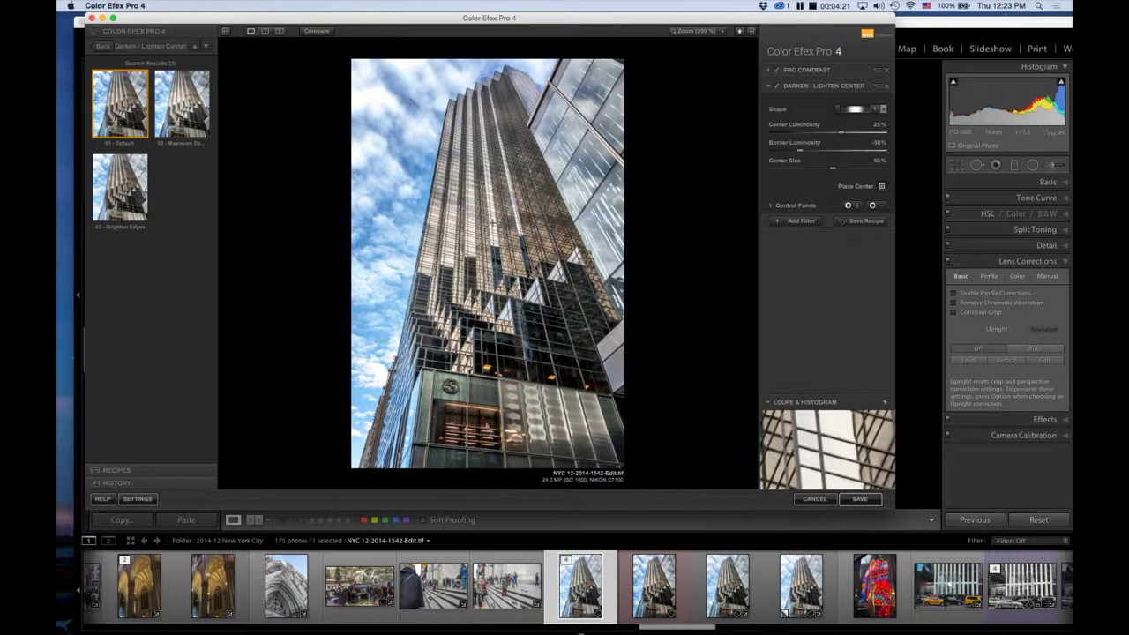
{"action": "left_click", "coordinate": [505, 132]}
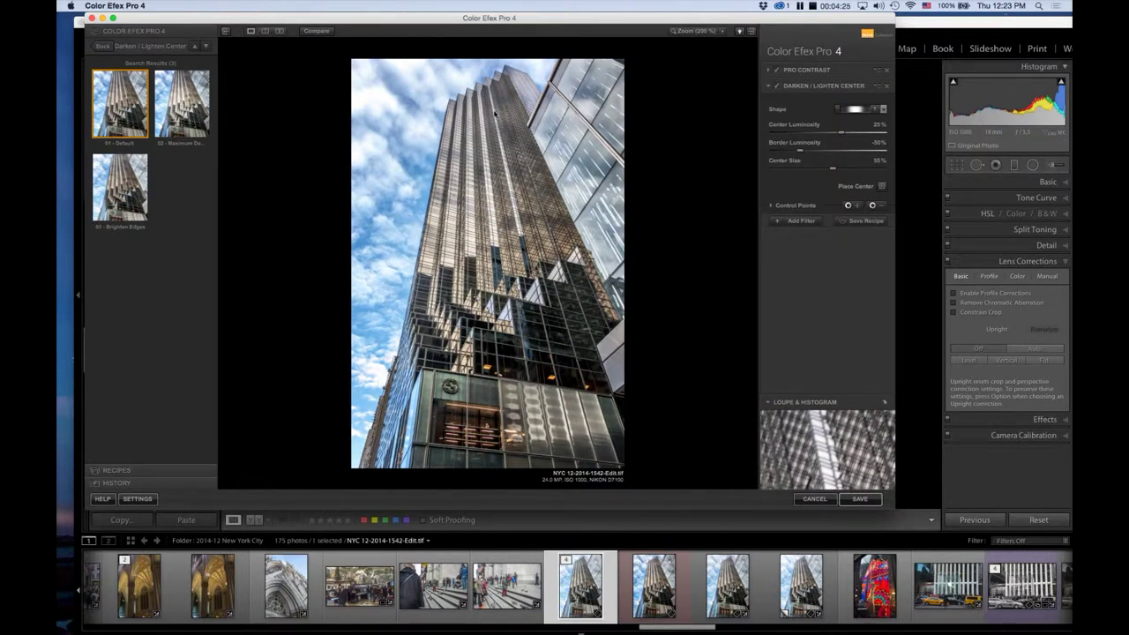
Compare the earlier Filter State in History, then return to the Set Center step.
{"action": "left_click", "coordinate": [108, 483]}
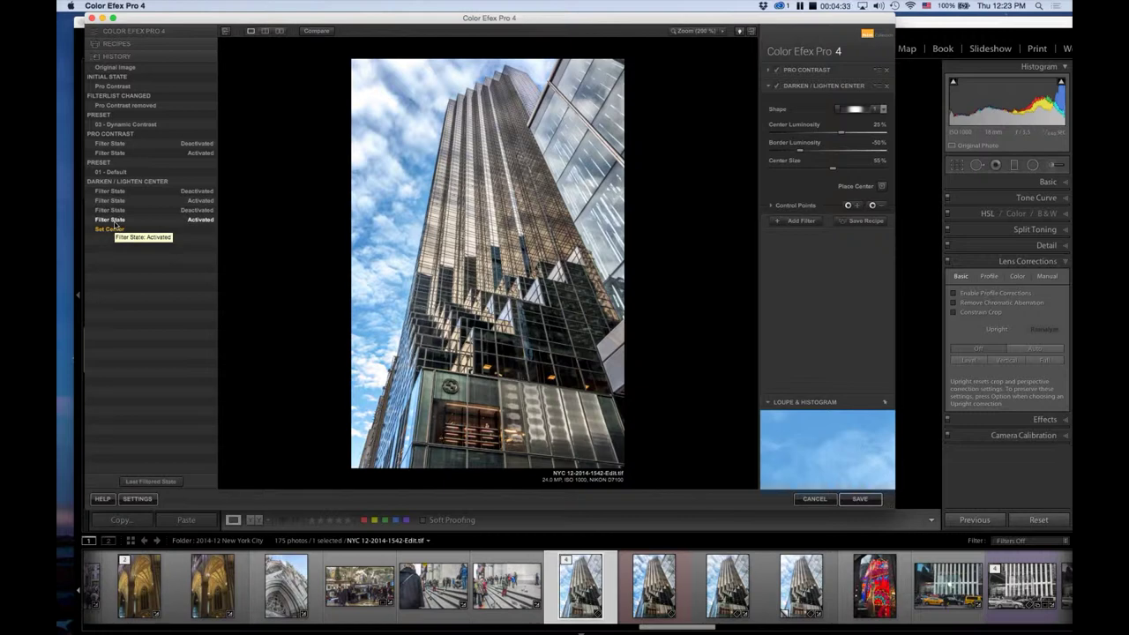
{"action": "left_click", "coordinate": [114, 222]}
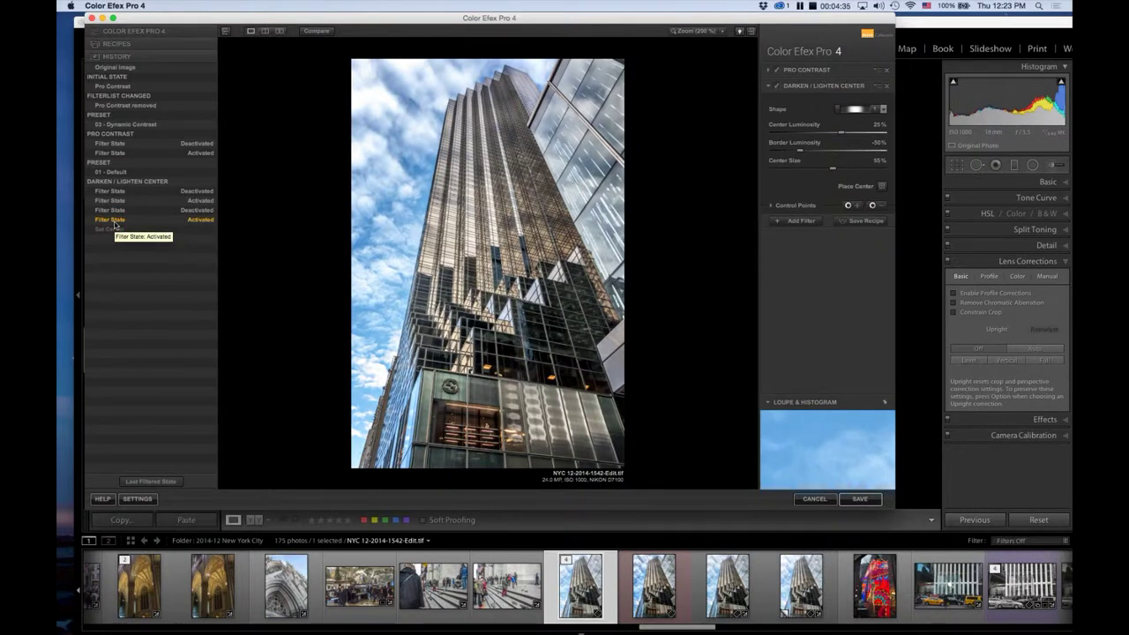
{"action": "left_click", "coordinate": [110, 229]}
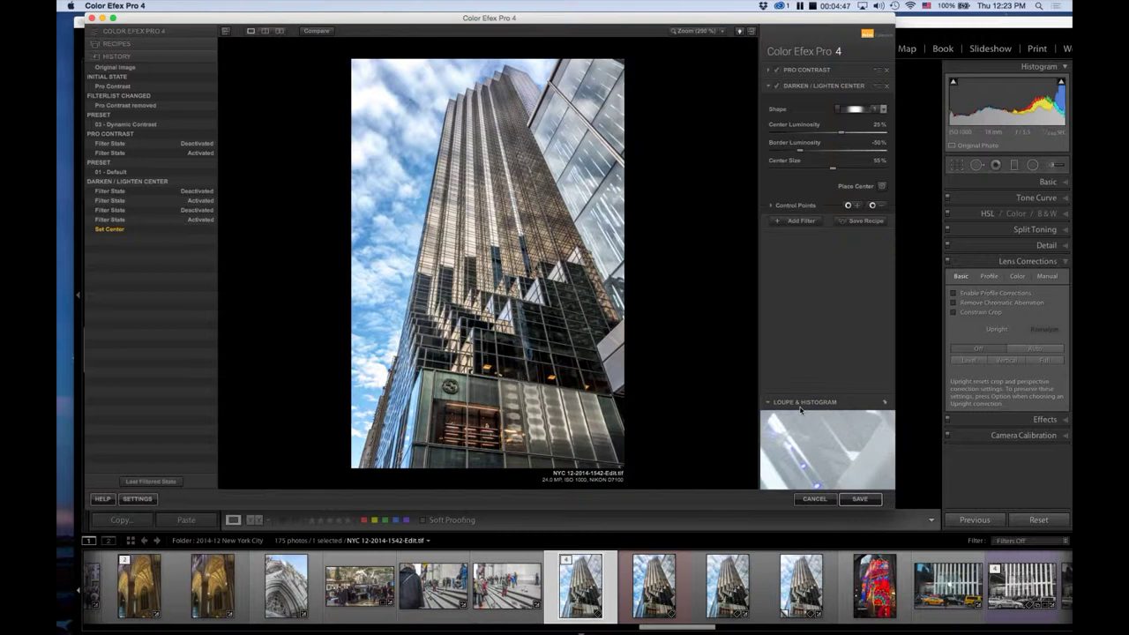
Save the filtered photo from Color Efex Pro 4 back into Lightroom.
{"action": "left_click", "coordinate": [864, 502]}
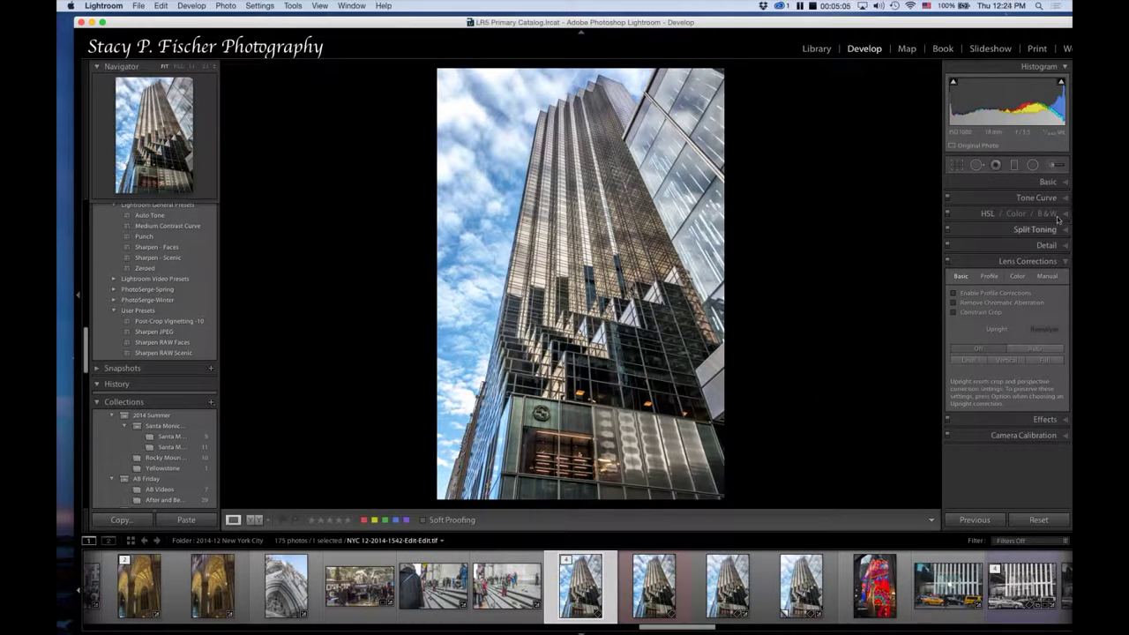
Apply the Post-Crop Vignetting -10 user preset to darken the tower photo's edges.
{"action": "left_click", "coordinate": [1066, 183]}
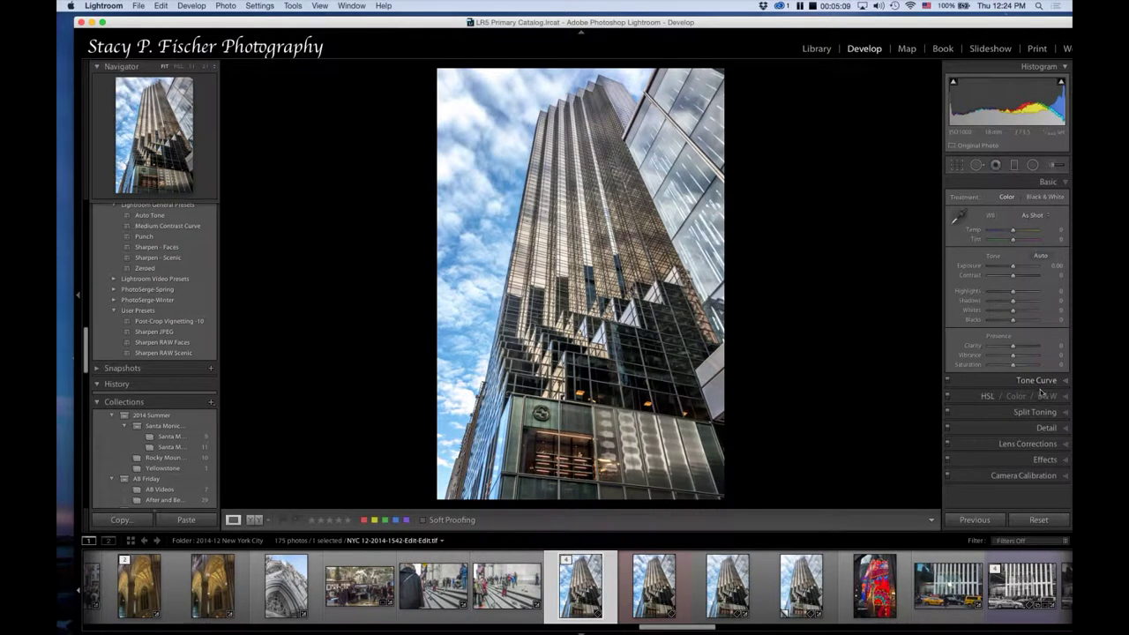
{"action": "left_click", "coordinate": [1068, 462]}
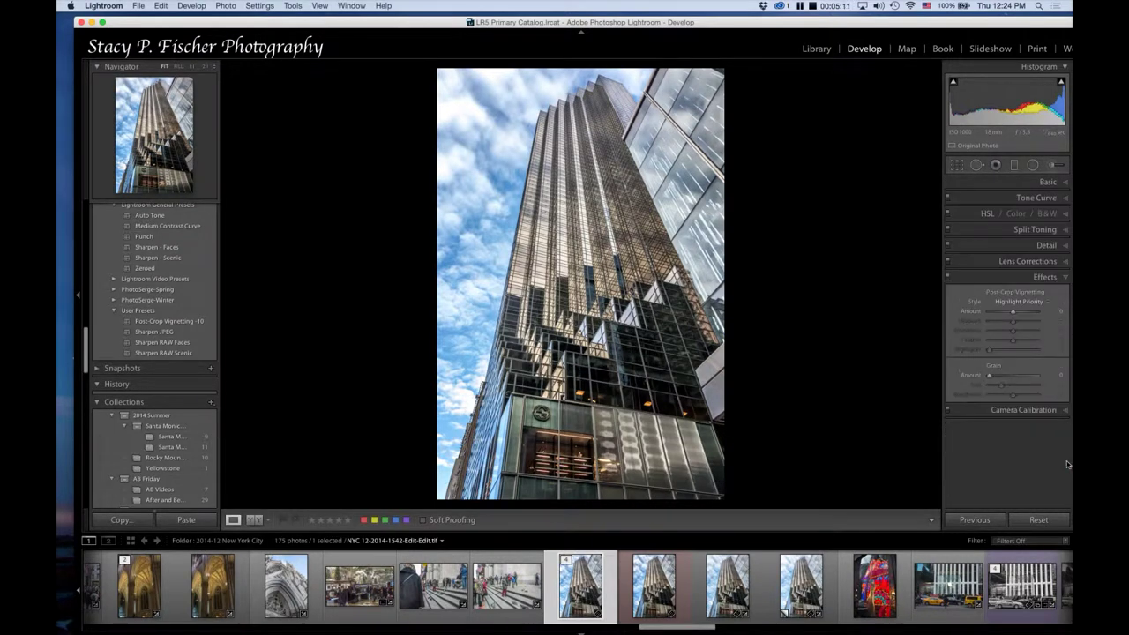
{"action": "left_click", "coordinate": [177, 323]}
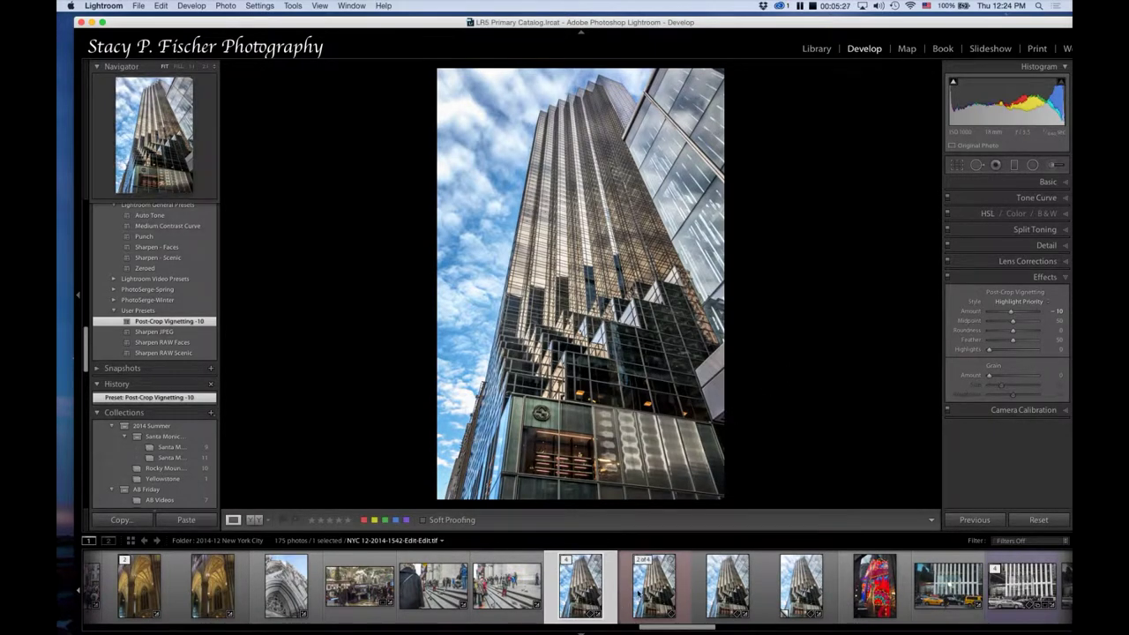
Send a copy of the tower photo with Lightroom adjustments to Dfine 2.
{"action": "right_click", "coordinate": [581, 597]}
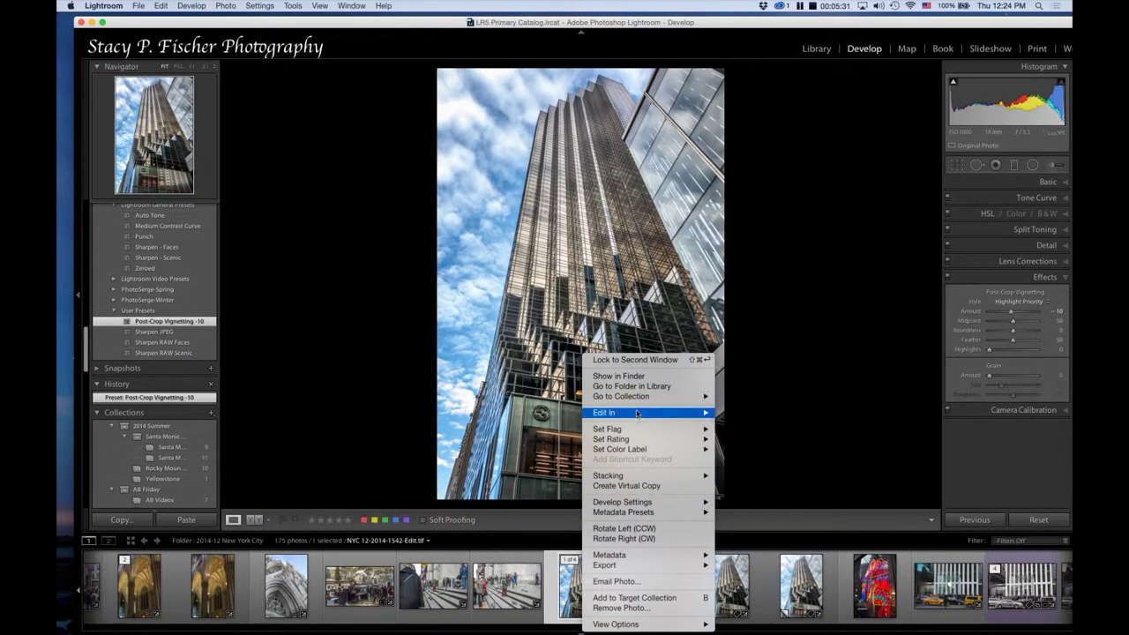
{"action": "mouse_move", "coordinate": [637, 415]}
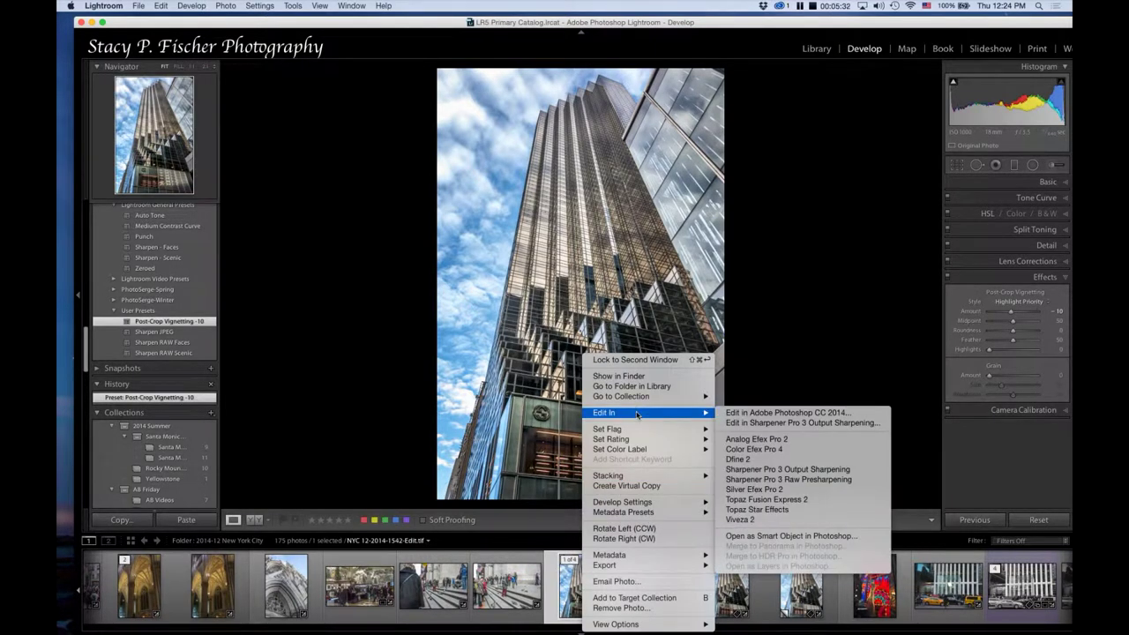
{"action": "left_click", "coordinate": [774, 467]}
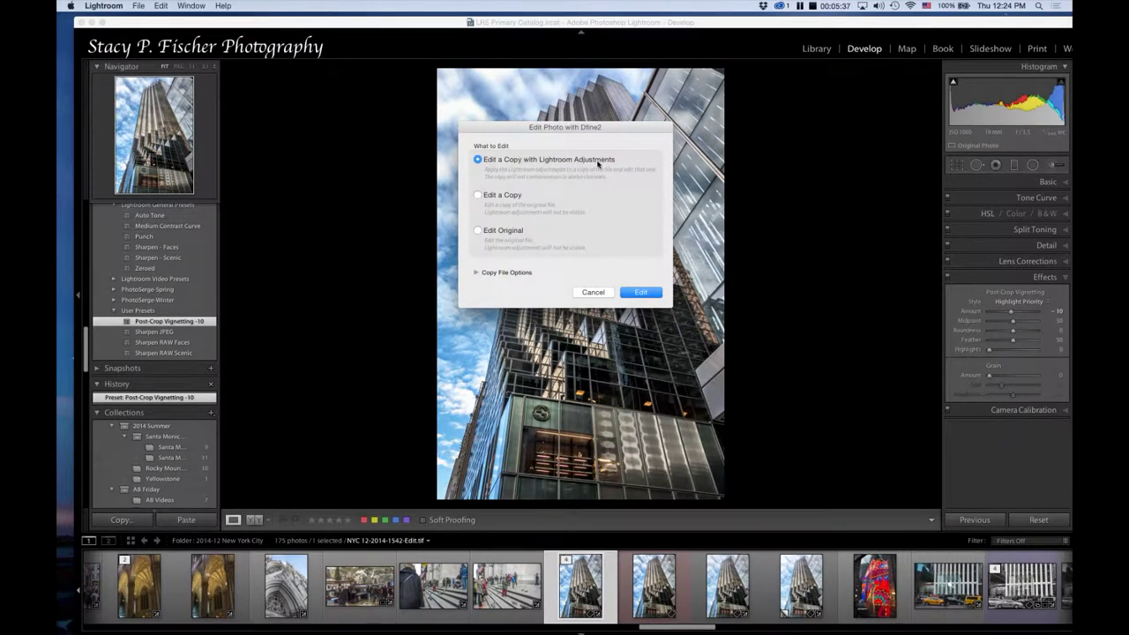
{"action": "left_click", "coordinate": [642, 292]}
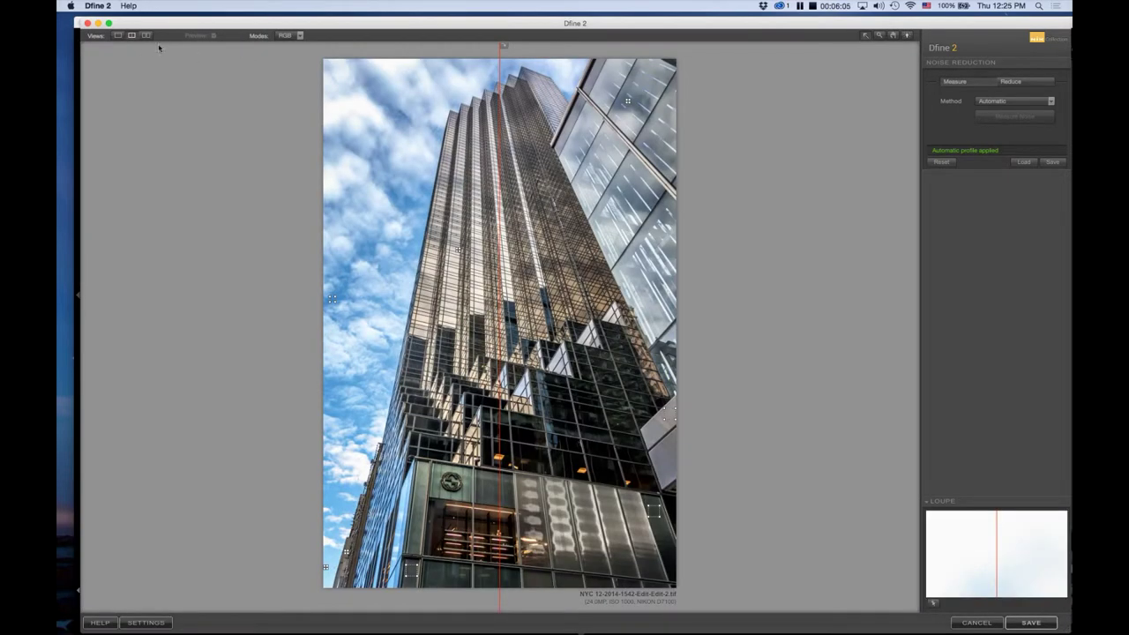
Compare Dfine's automatic noise reduction in single view, then save it back to Lightroom.
{"action": "left_click", "coordinate": [117, 38]}
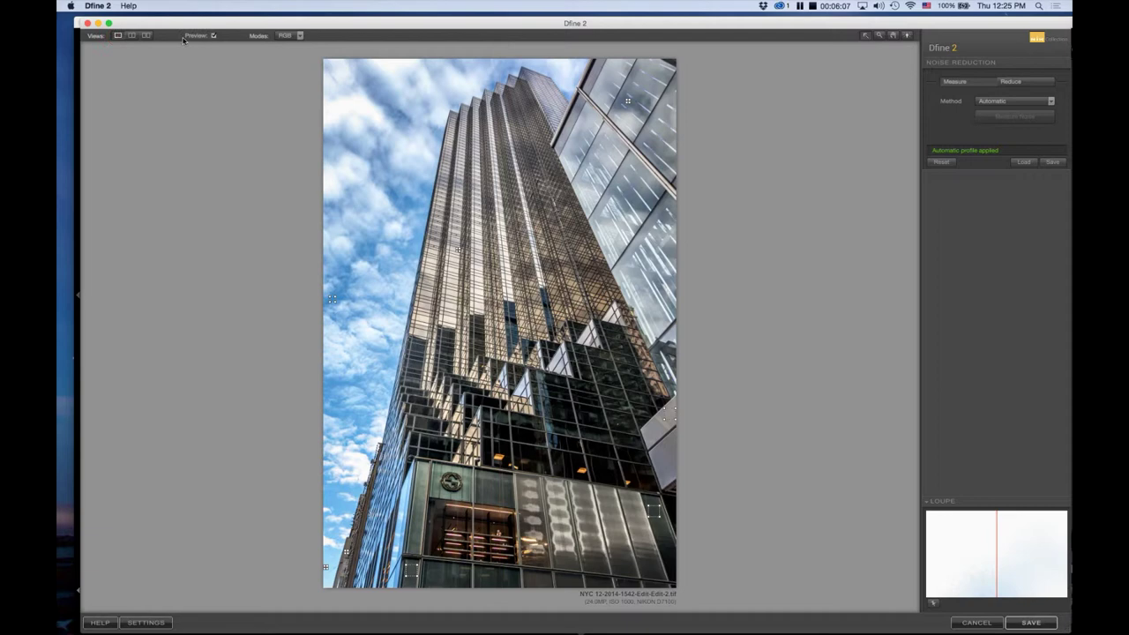
{"action": "left_click", "coordinate": [214, 36]}
{"action": "left_click", "coordinate": [213, 36]}
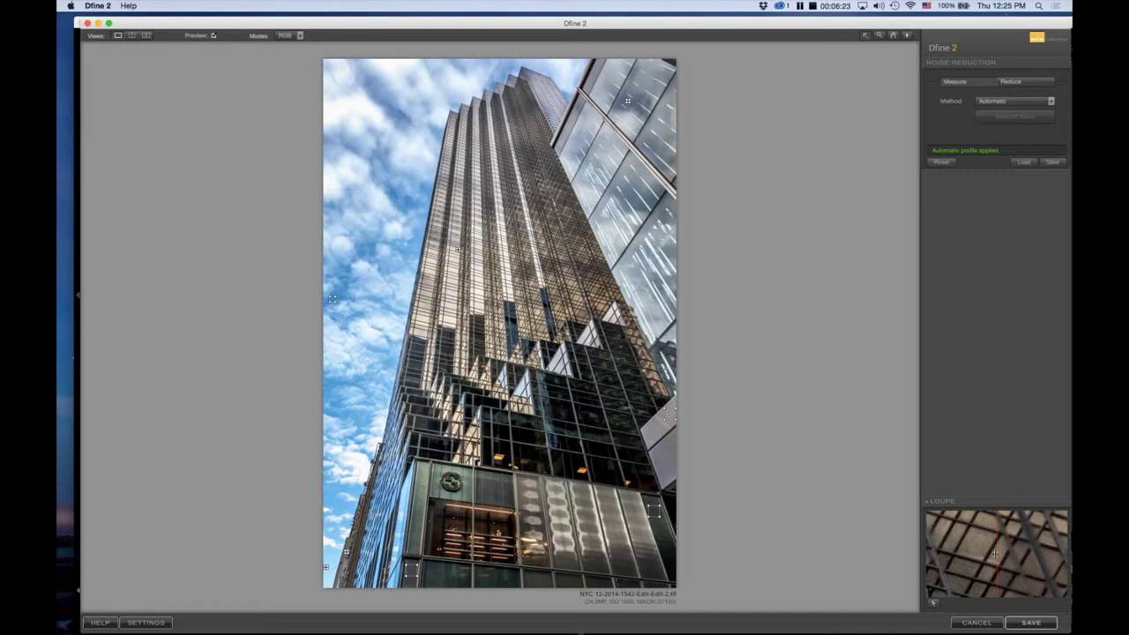
{"action": "left_click", "coordinate": [1026, 624]}
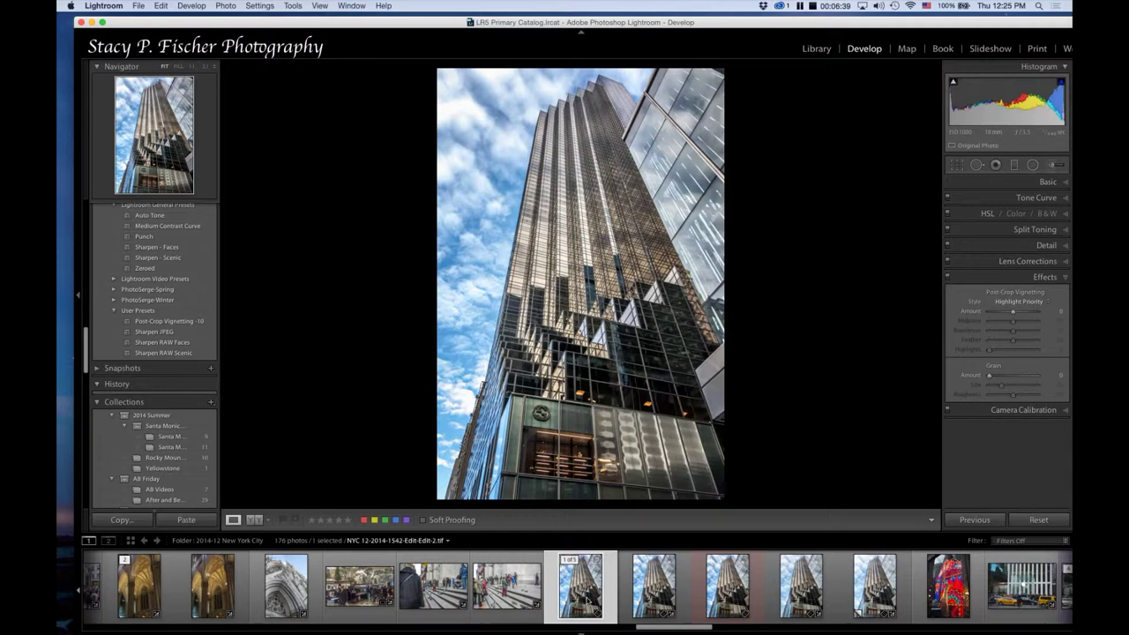
{"action": "left_click_drag", "start_coordinate": [588, 600], "coordinate": [679, 597]}
{"action": "left_click", "coordinate": [794, 596]}
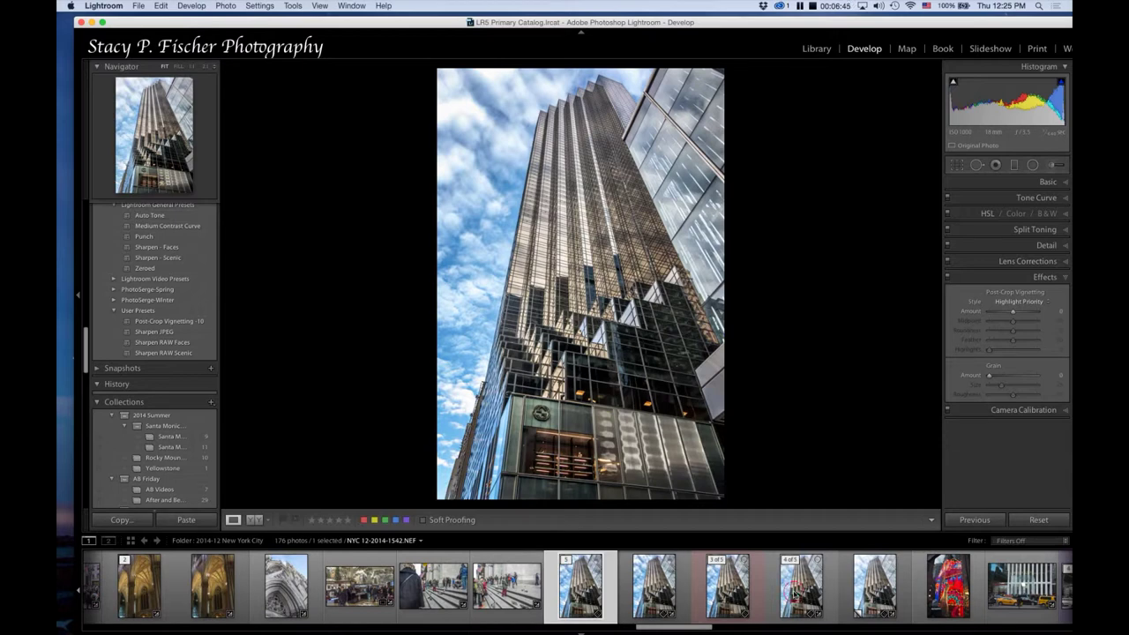
{"action": "left_click", "coordinate": [117, 384]}
{"action": "scroll", "coordinate": [157, 421], "scroll_direction": "down", "scroll_amount": 1}
{"action": "scroll", "coordinate": [157, 420], "scroll_direction": "down", "scroll_amount": 2}
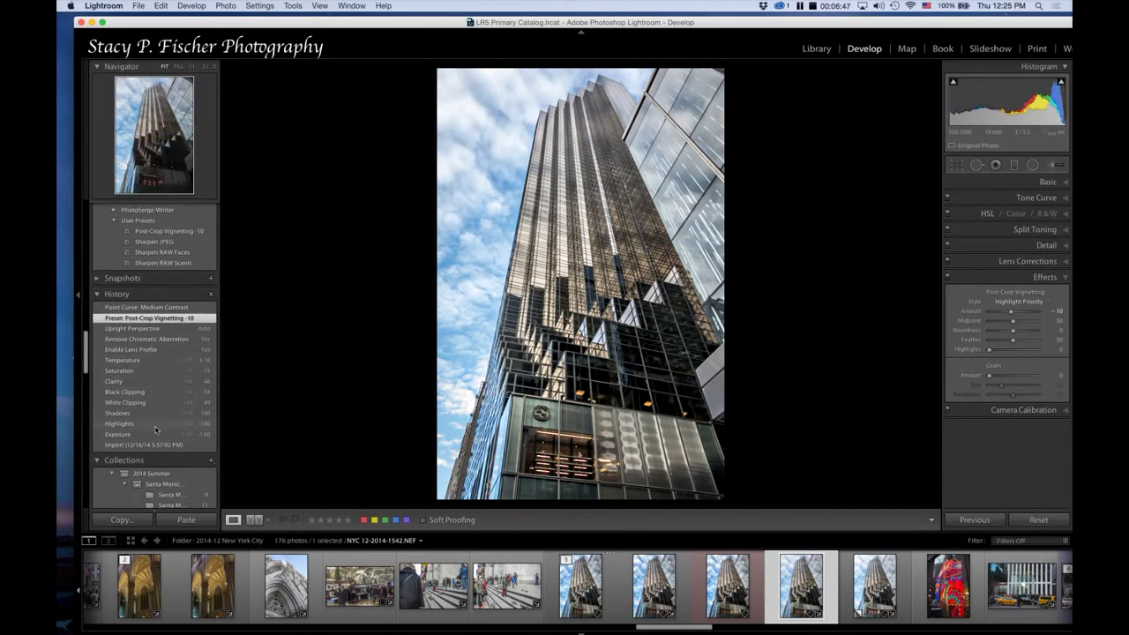
{"action": "left_click", "coordinate": [158, 445]}
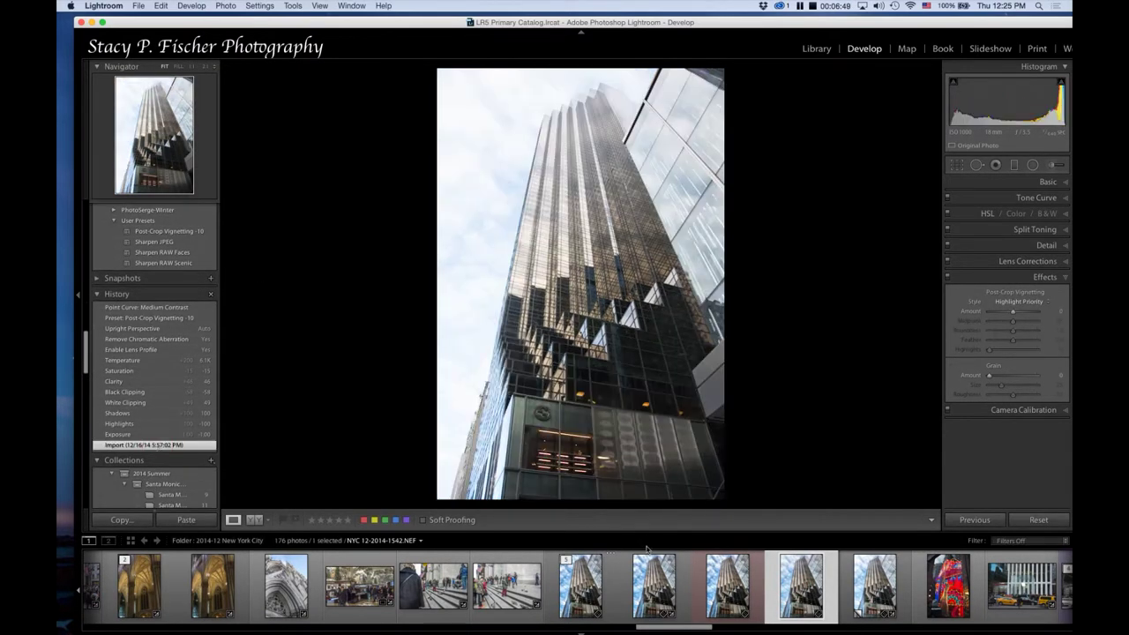
{"action": "left_click", "coordinate": [581, 586]}
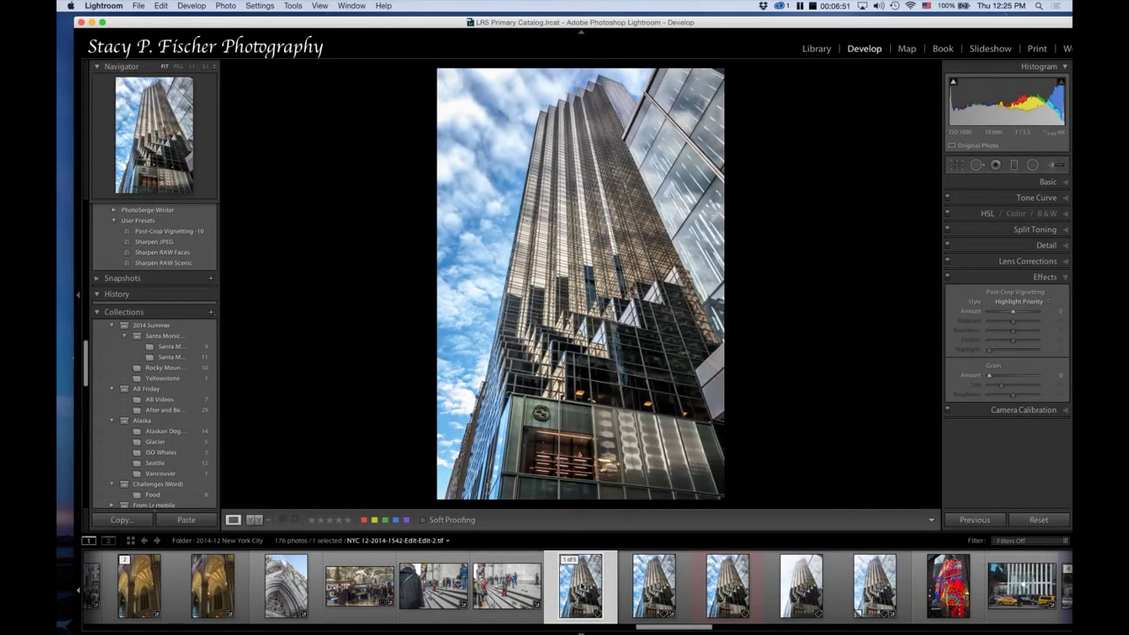